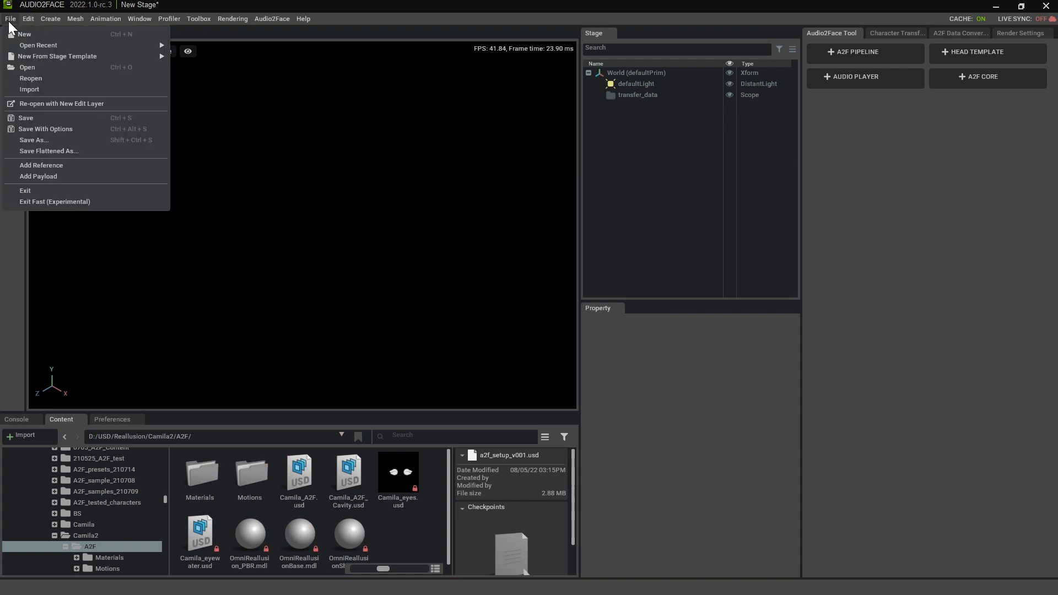
- Add Camila_A2F.usd from the A2F folder to the empty new stage
left_click(402, 291)
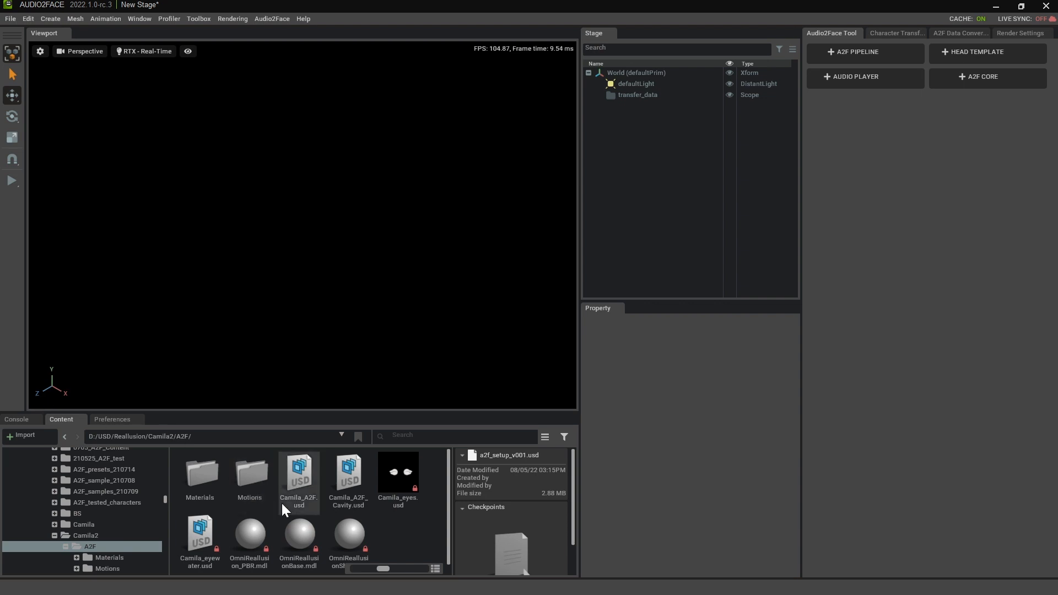
left_click(312, 485)
left_click_drag(300, 477, 670, 257)
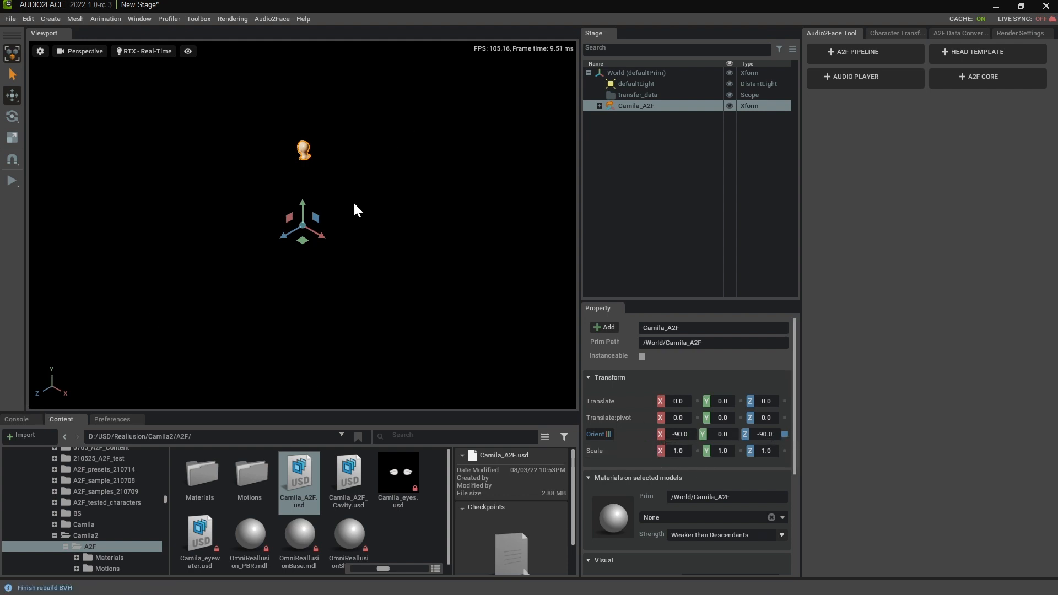
left_click(10, 20)
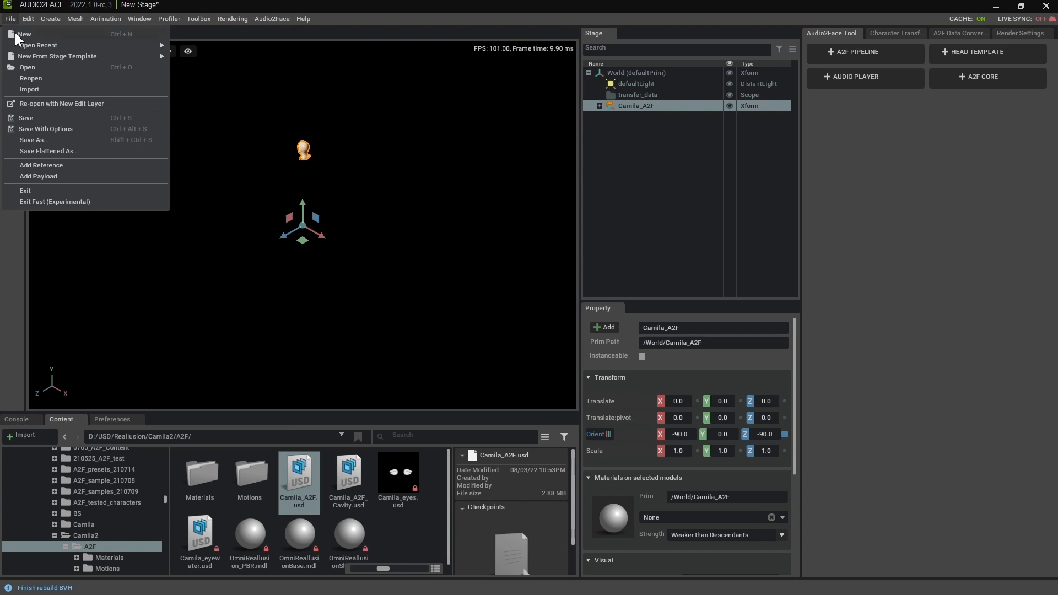
left_click(498, 302)
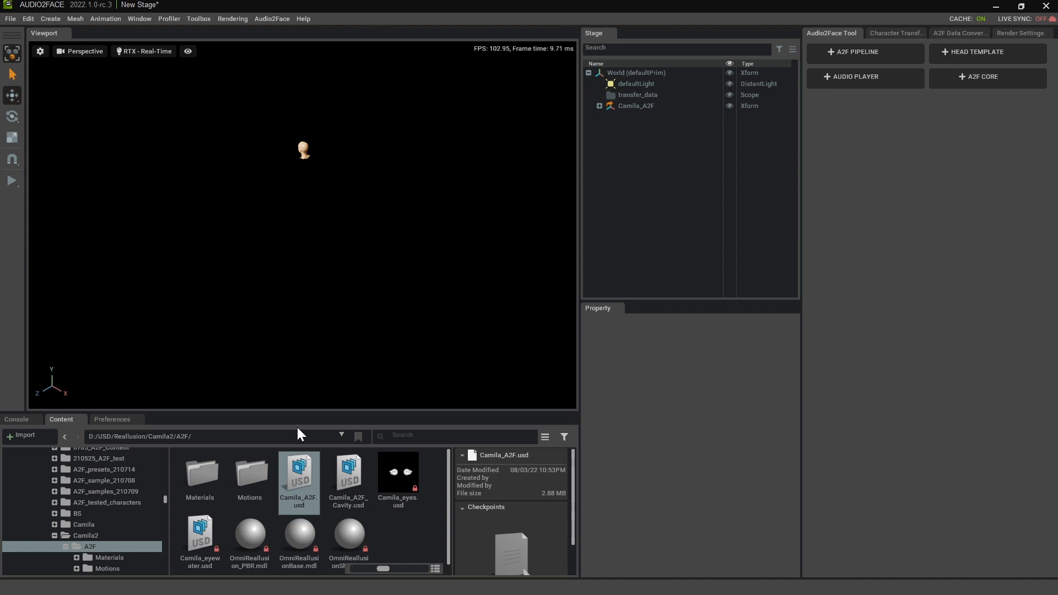
- Open Camila_A2F.usd as the stage without saving the current one, and inspect the ManRoot head
double_click(300, 478)
left_click(525, 321)
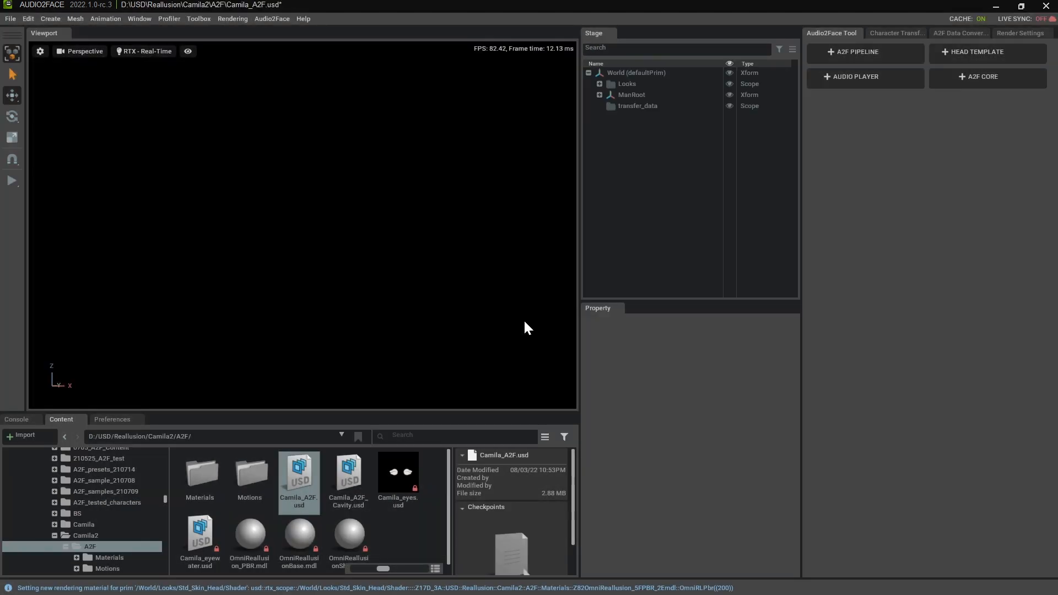
left_click(639, 96)
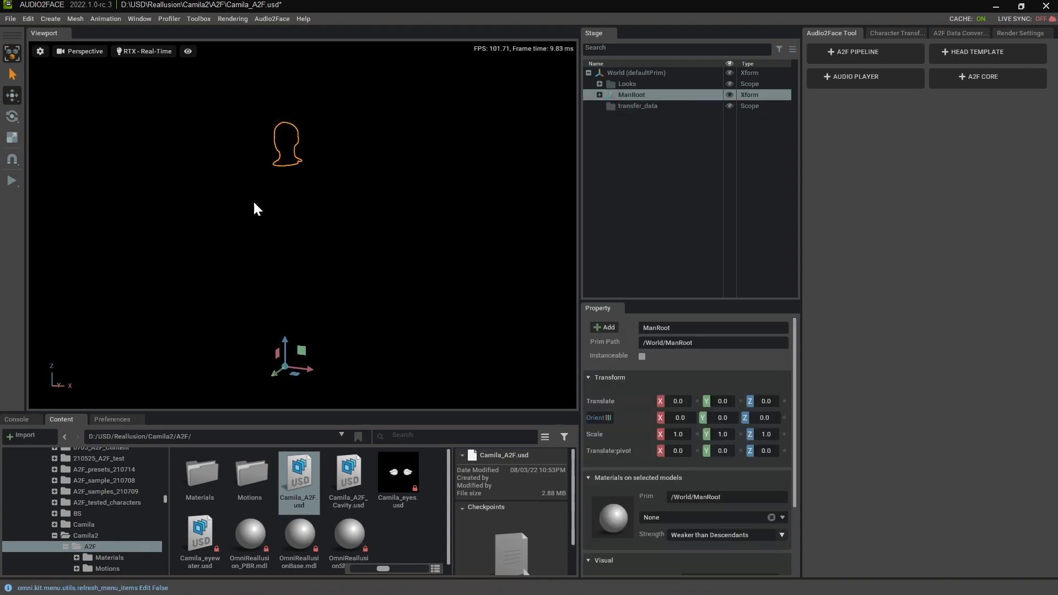
left_click_drag(192, 232, 279, 181, "alt")
right_click_drag(278, 179, 290, 202, "alt")
middle_click_drag(290, 202, 318, 262)
left_click_drag(318, 261, 322, 200, "alt")
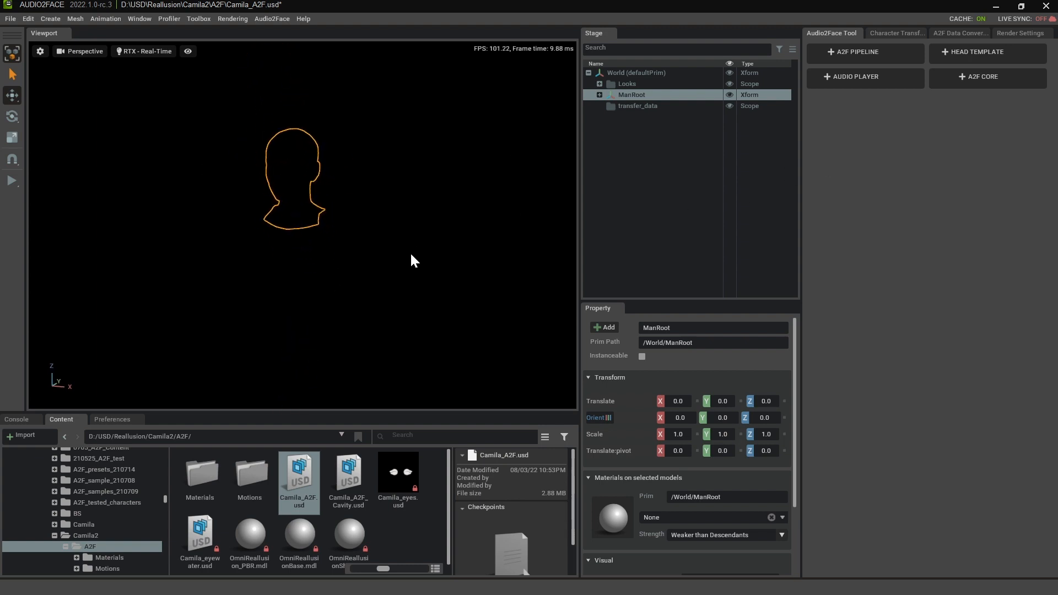
left_click(389, 296)
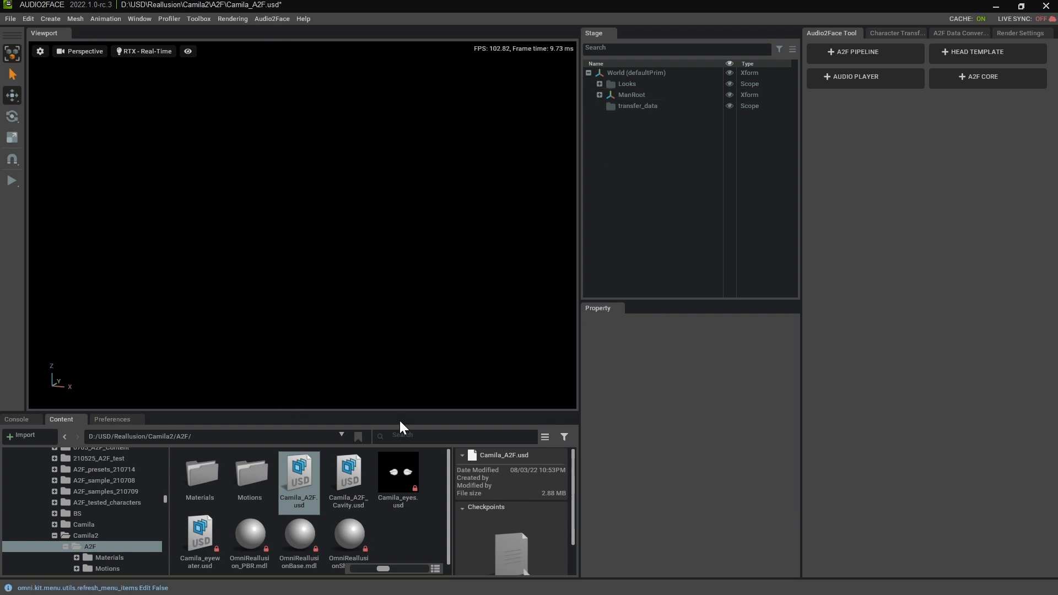
- Add Camila_A2F_Cavity.usd and Camila_eyes.usd to the stage and expand the Camila_eyes group
left_click(350, 485)
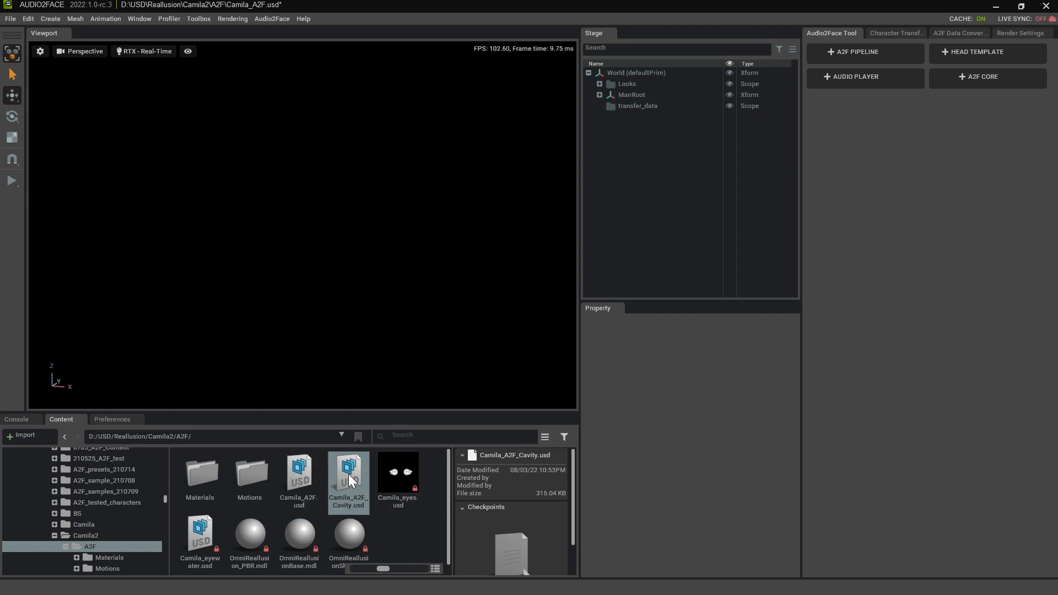
left_click_drag(349, 474, 653, 227)
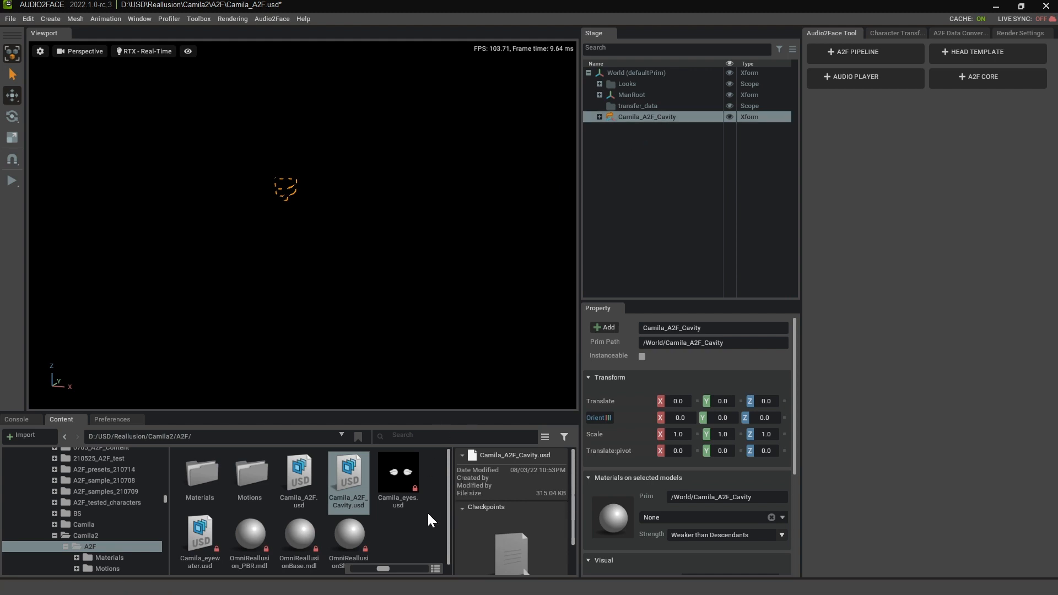
left_click(408, 472)
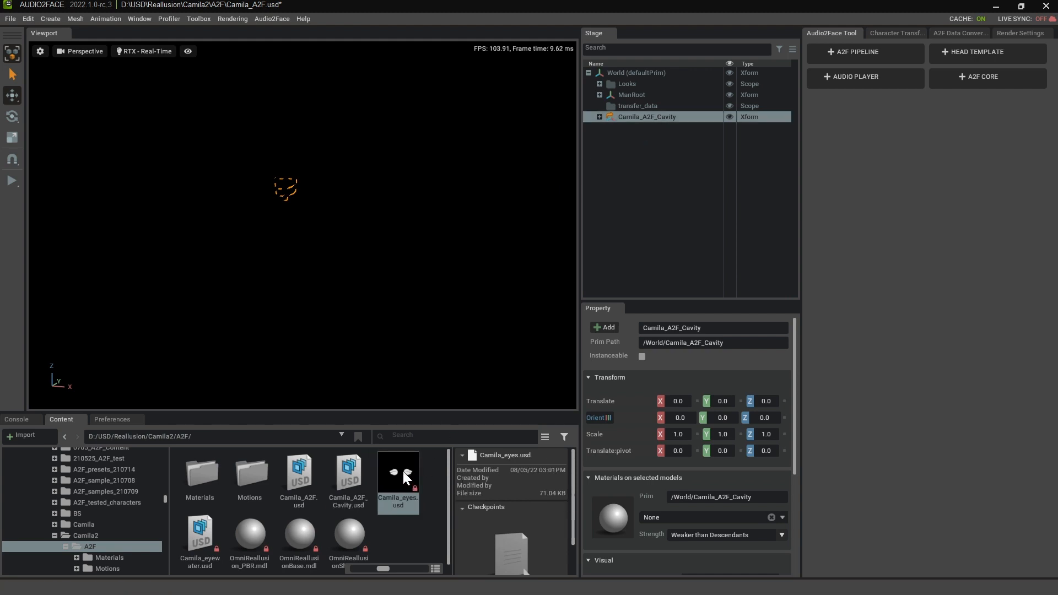
left_click_drag(413, 476, 643, 220)
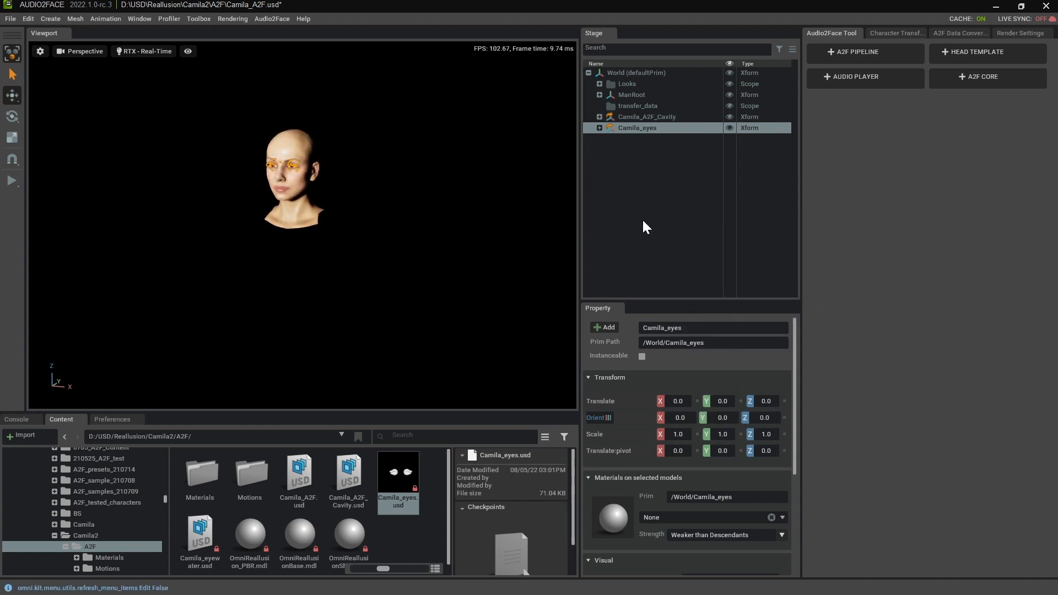
left_click(599, 128)
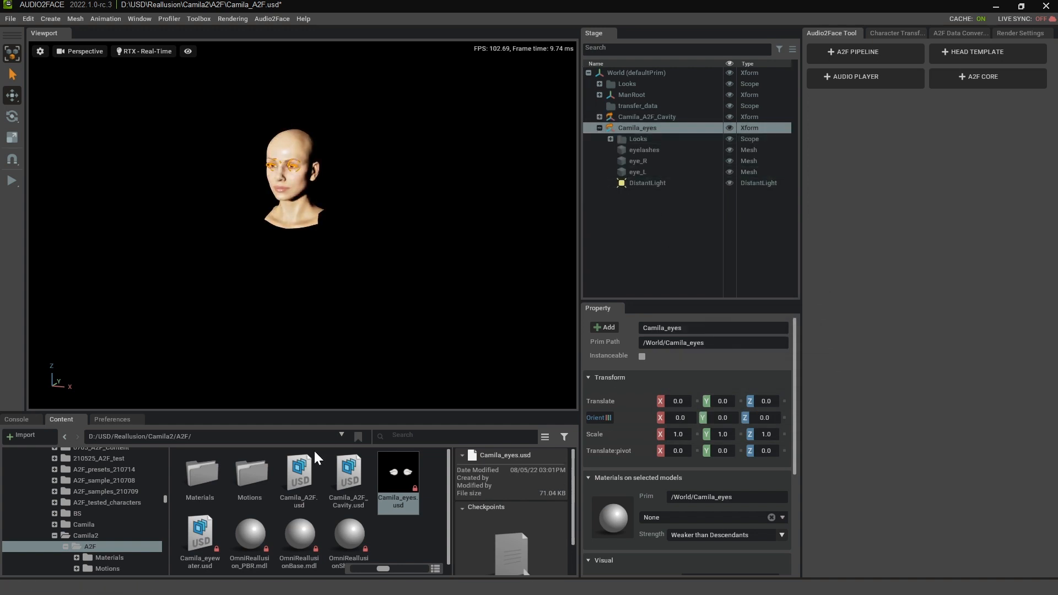
- Add Camila_eyewater.usd from the A2F folder to the stage
left_click_drag(215, 532, 622, 237)
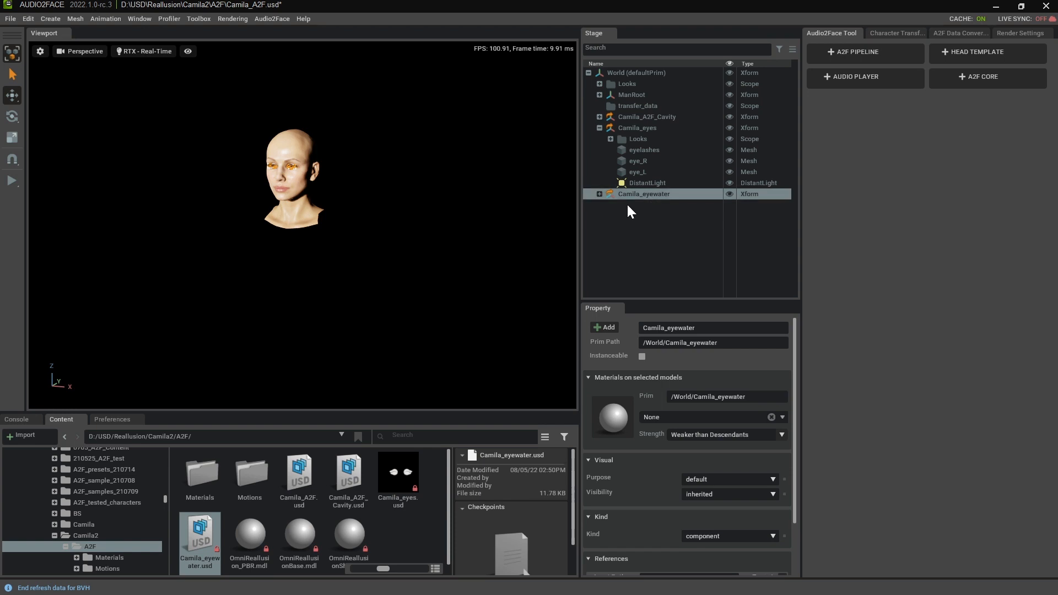
left_click(599, 194)
left_click(599, 195)
left_click(399, 293)
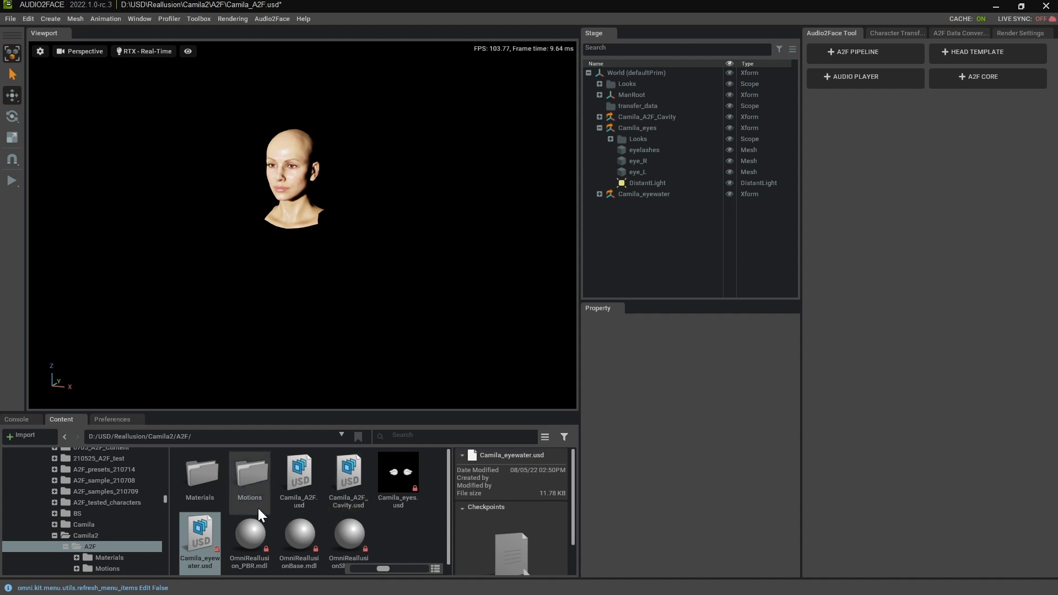
- Add the full-body camila.usd from the Camila2 folder to the stage
left_click(103, 534)
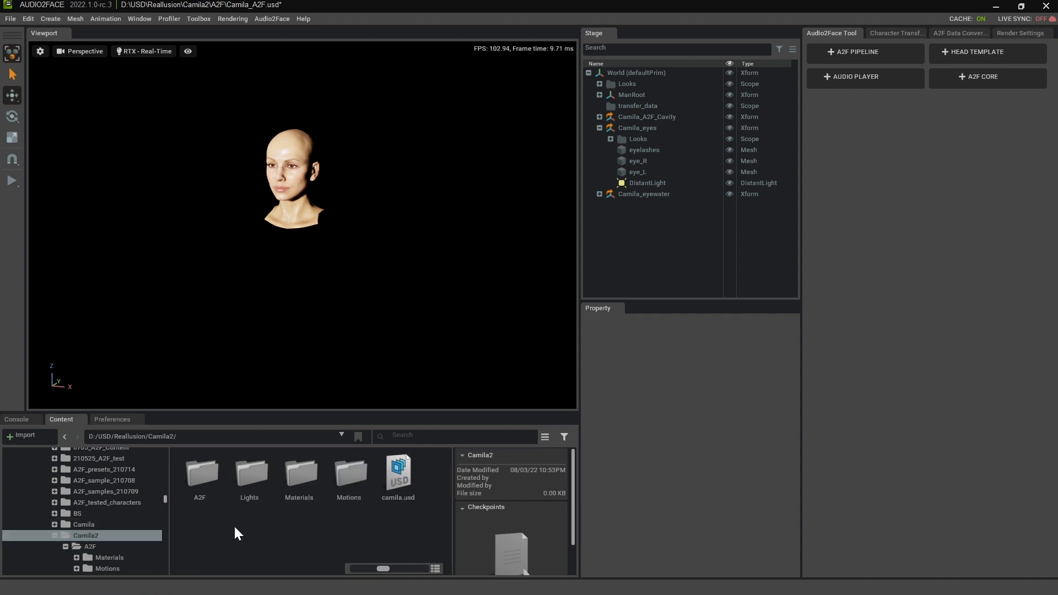
left_click_drag(386, 487, 647, 241)
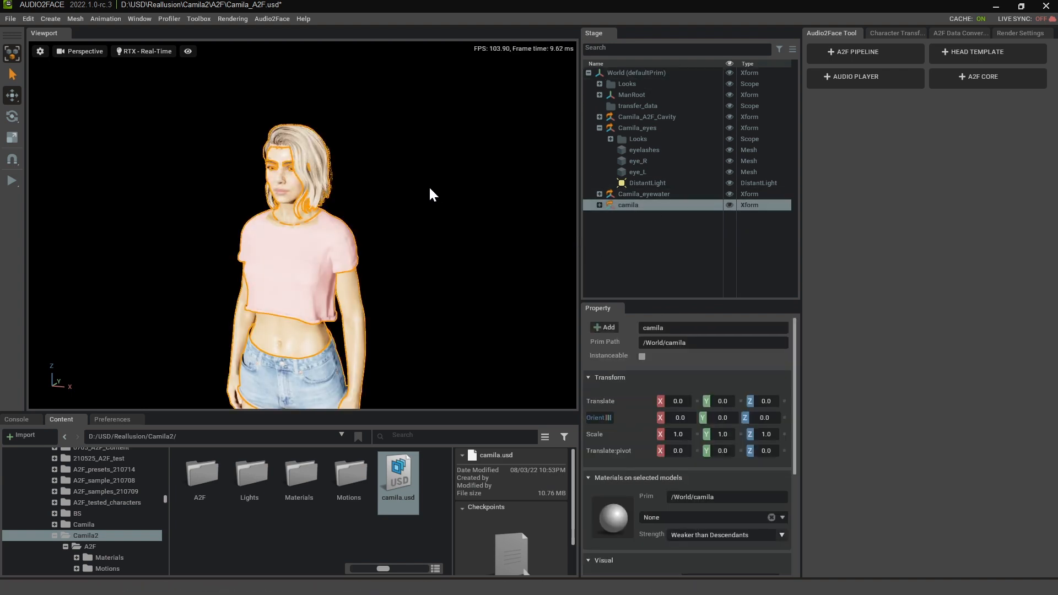
left_click(412, 207)
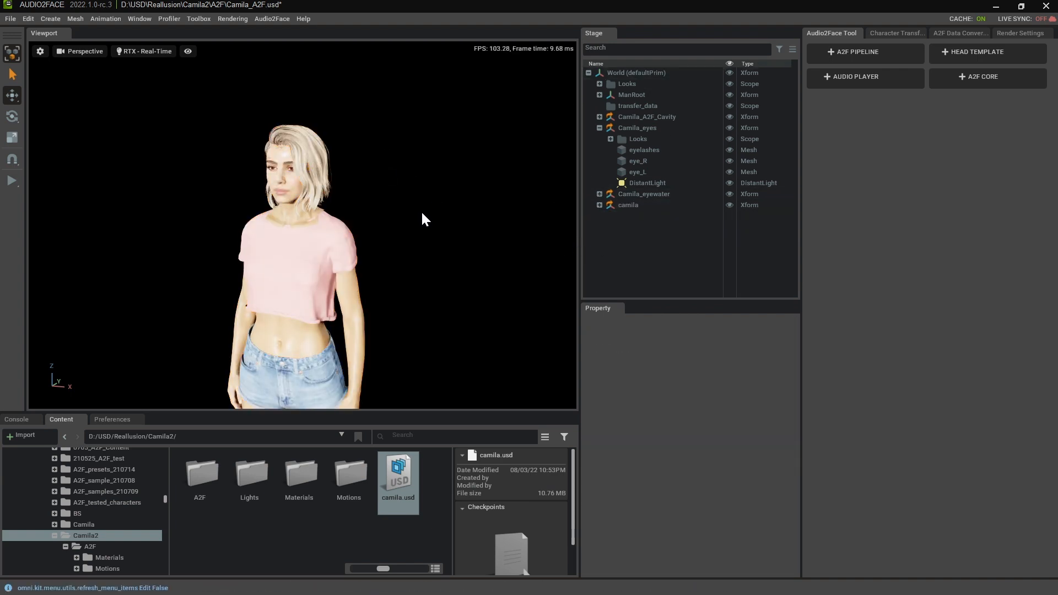
- Hide the DomeLight and LightRoot of camila and the DistantLight of Camila_eyes
left_click(600, 205)
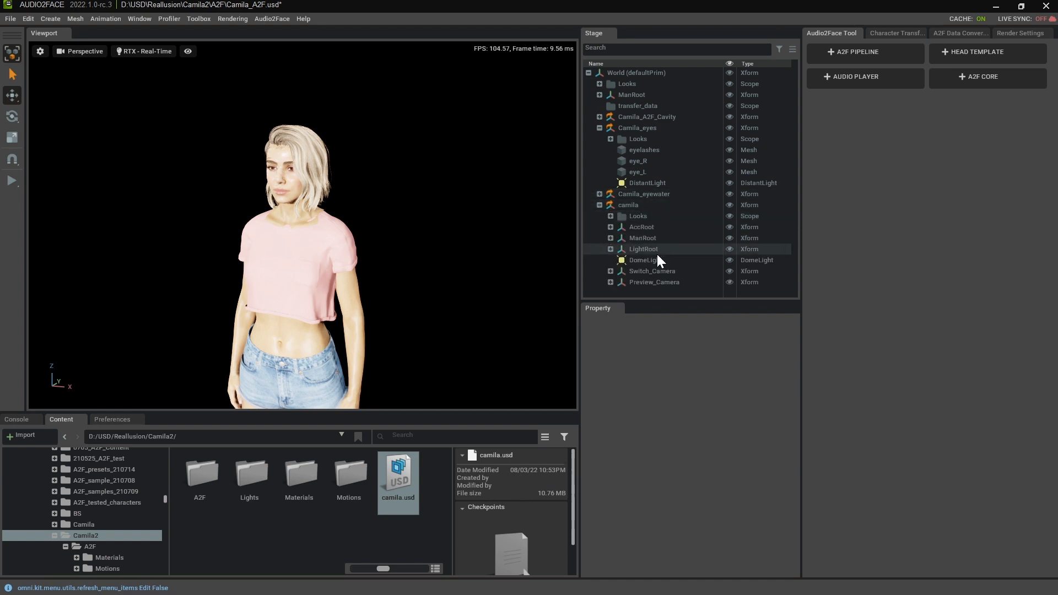
left_click(729, 258)
left_click(729, 182)
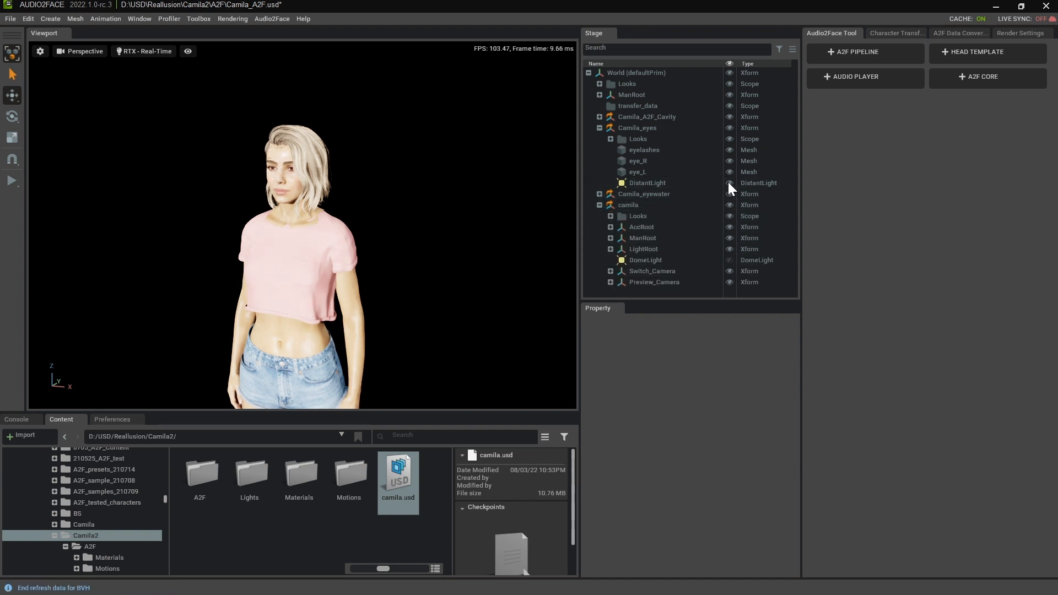
left_click(600, 194)
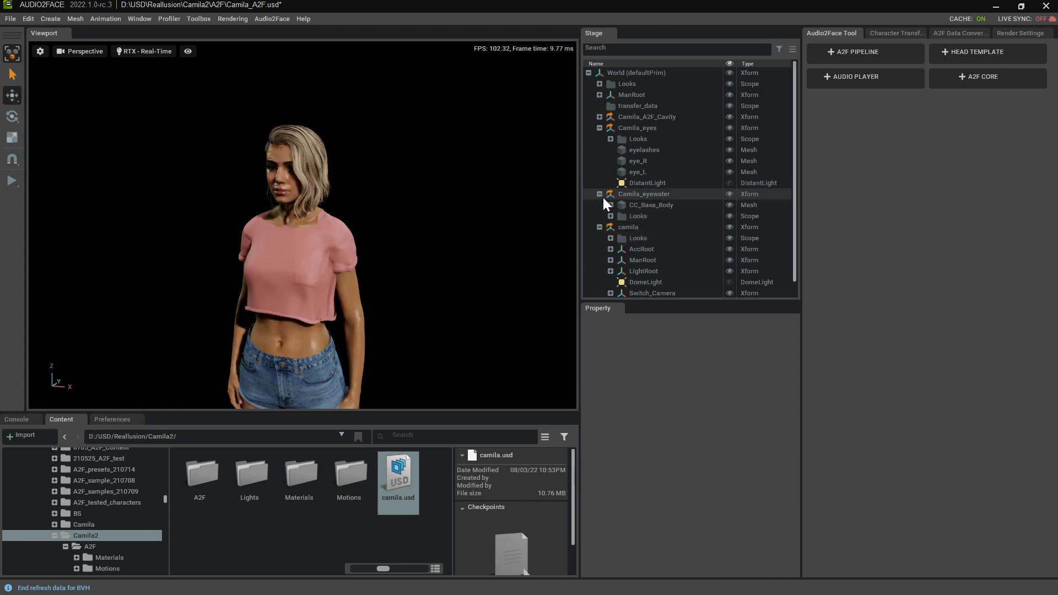
scroll(668, 257, "down", 1)
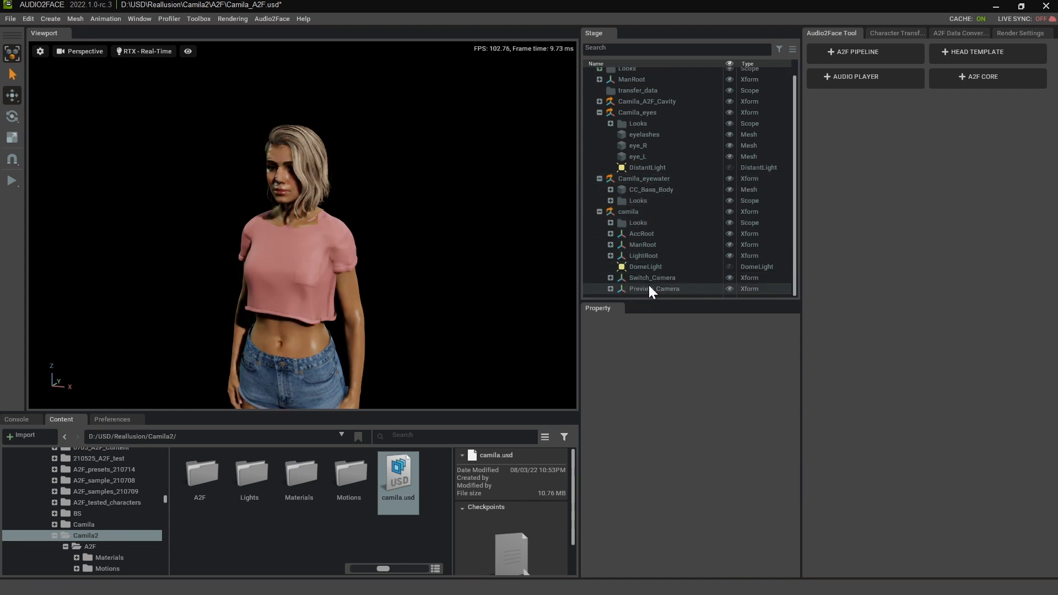
left_click(728, 255)
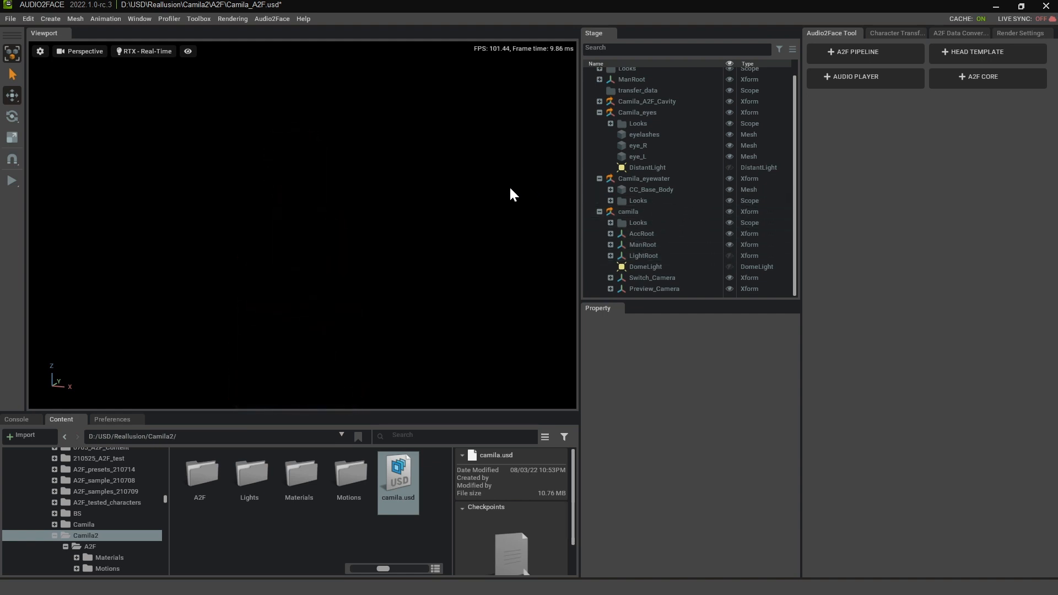
left_click(302, 127)
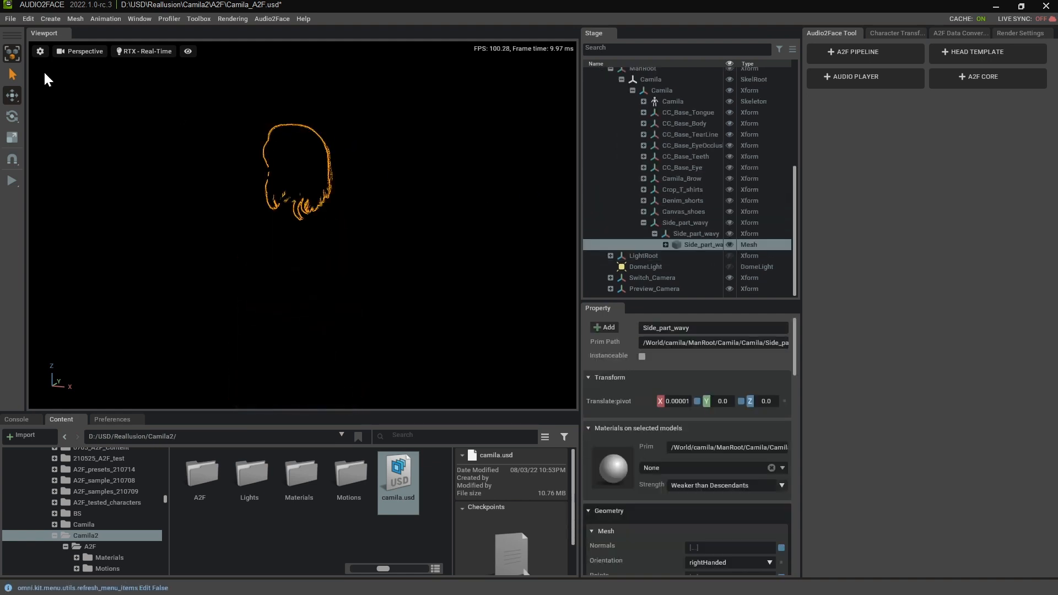
left_click(171, 123)
- Create a distant light and set its Z rotation to 16.1
left_click(46, 16)
mouse_move(57, 55)
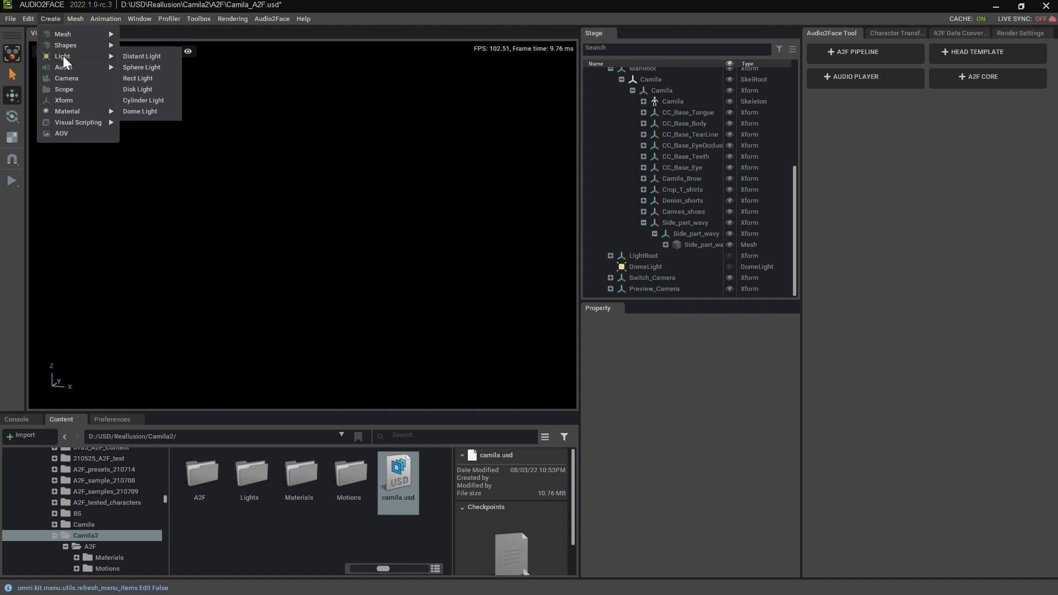
left_click(145, 55)
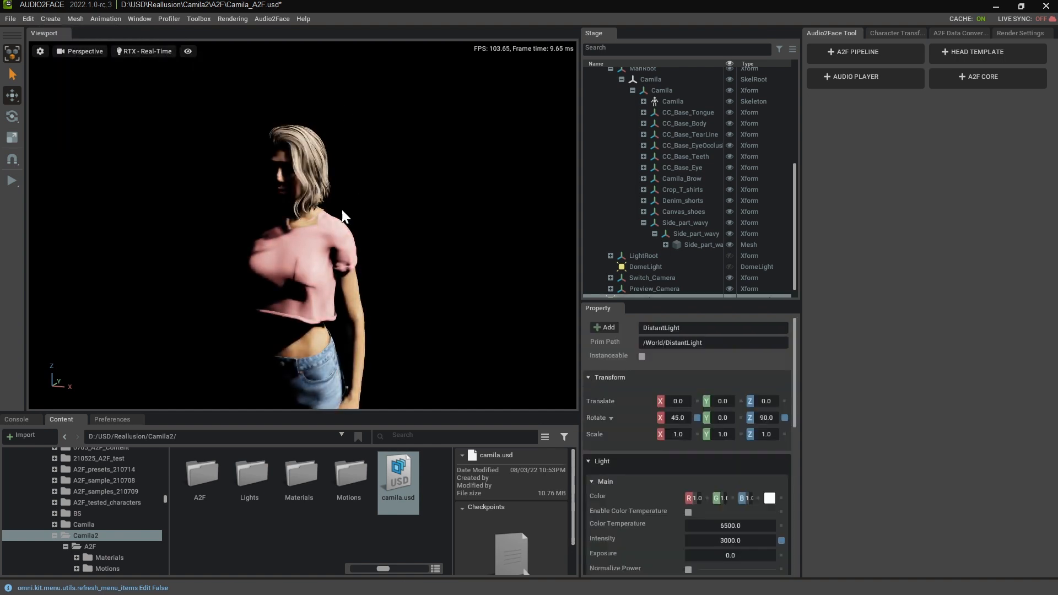
double_click(765, 418)
type("142.2")
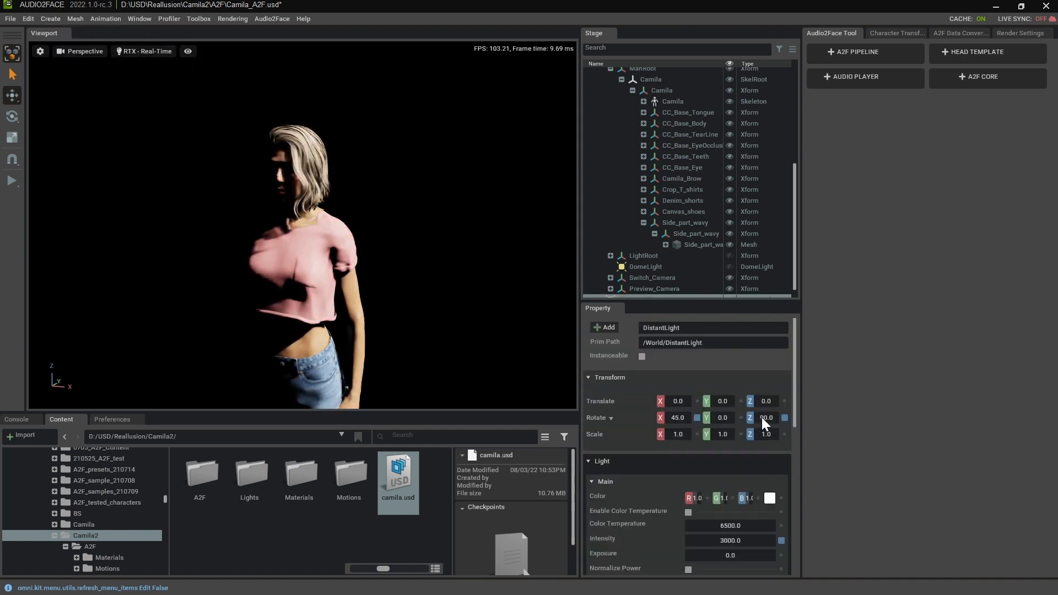
key("Return")
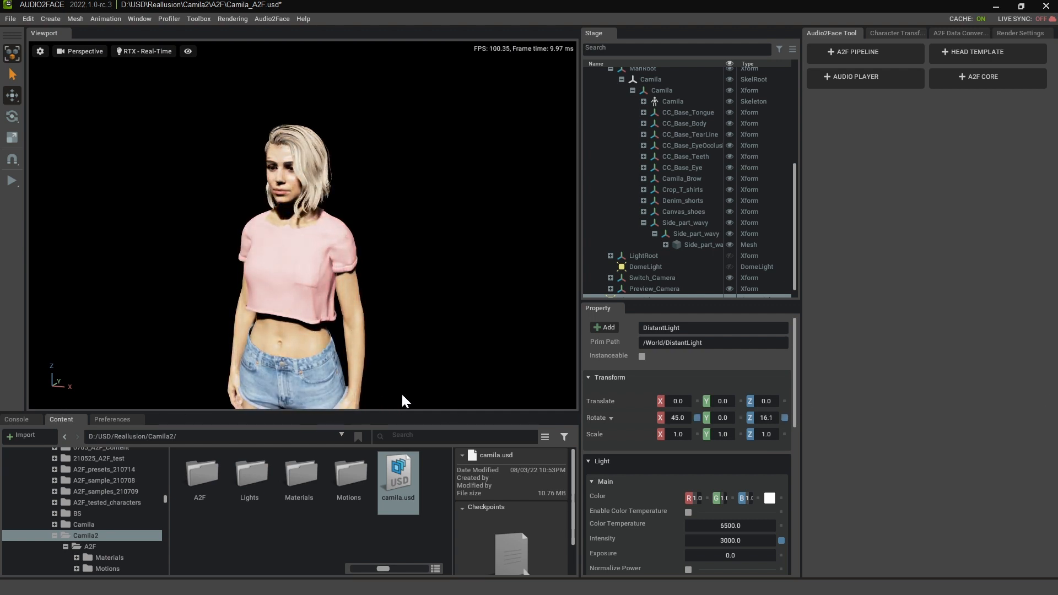
- Set the new distant light's intensity to 1000
double_click(739, 539)
type("1000")
key("Return")
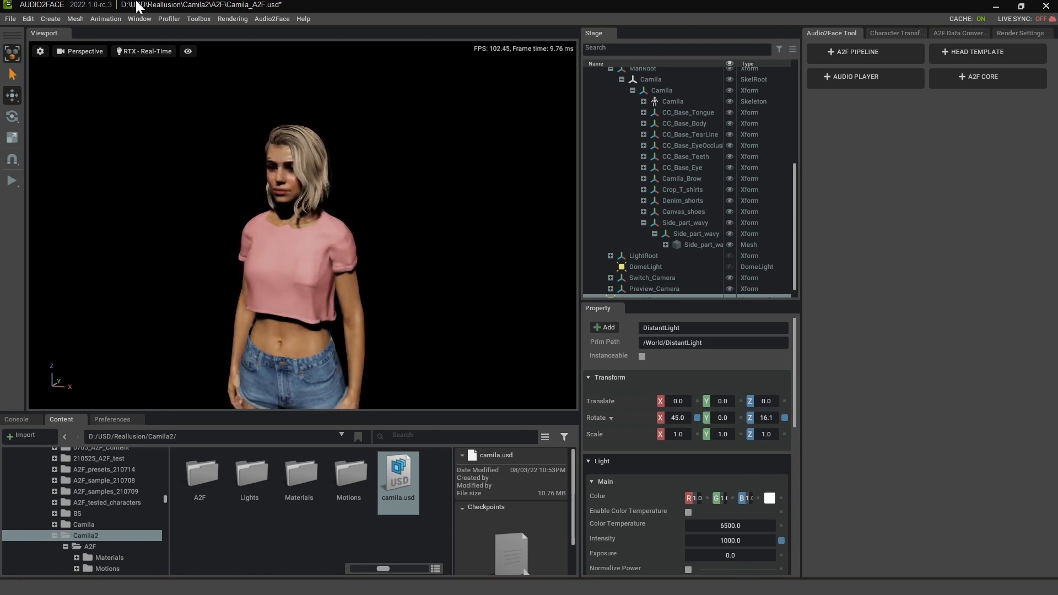
- Create a dome light and set its intensity to 300
left_click(51, 20)
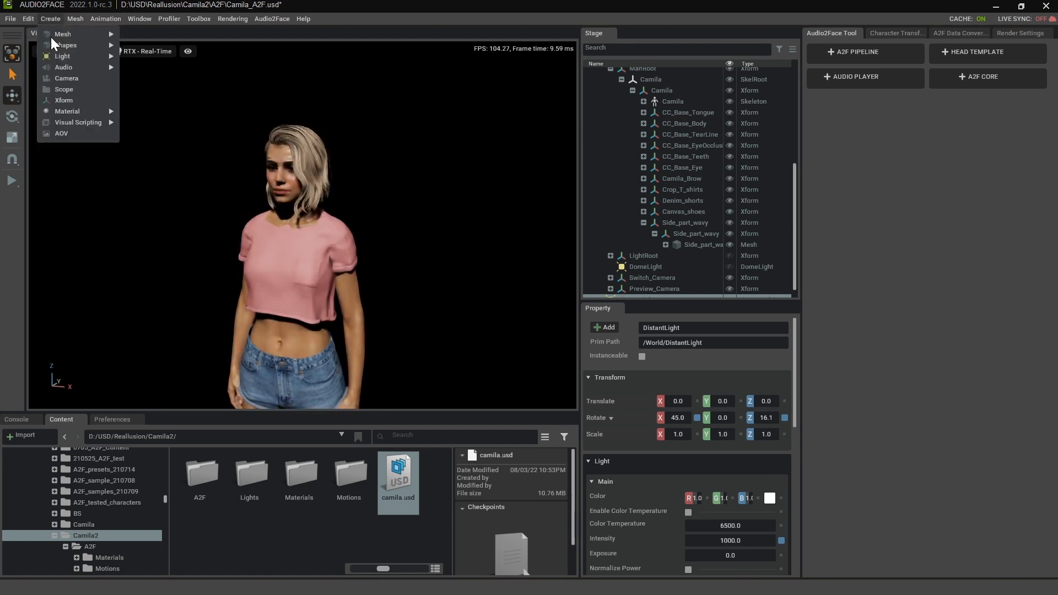
mouse_move(63, 54)
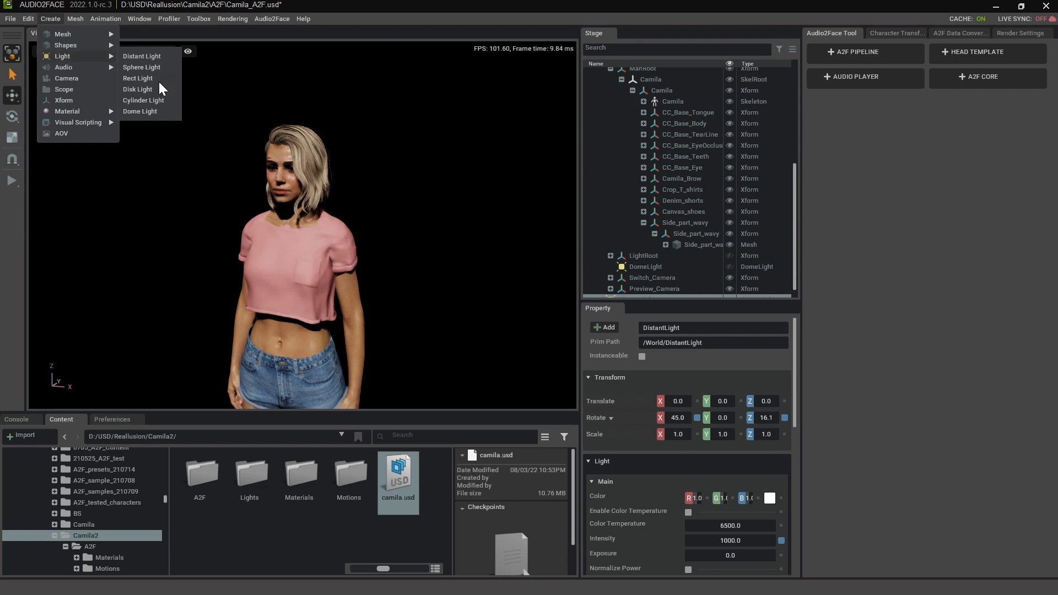
left_click(154, 111)
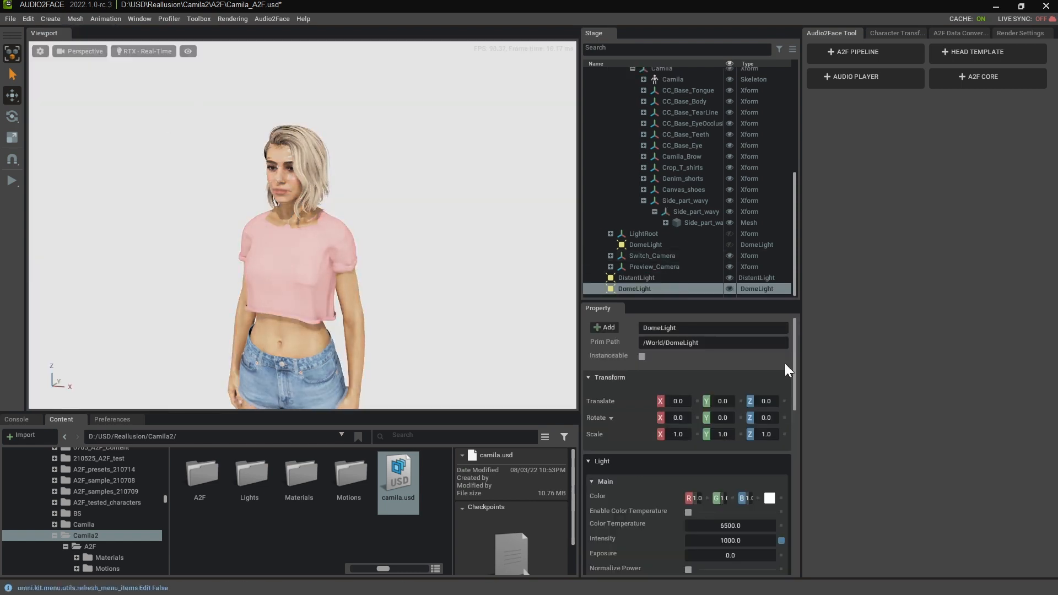
double_click(739, 540)
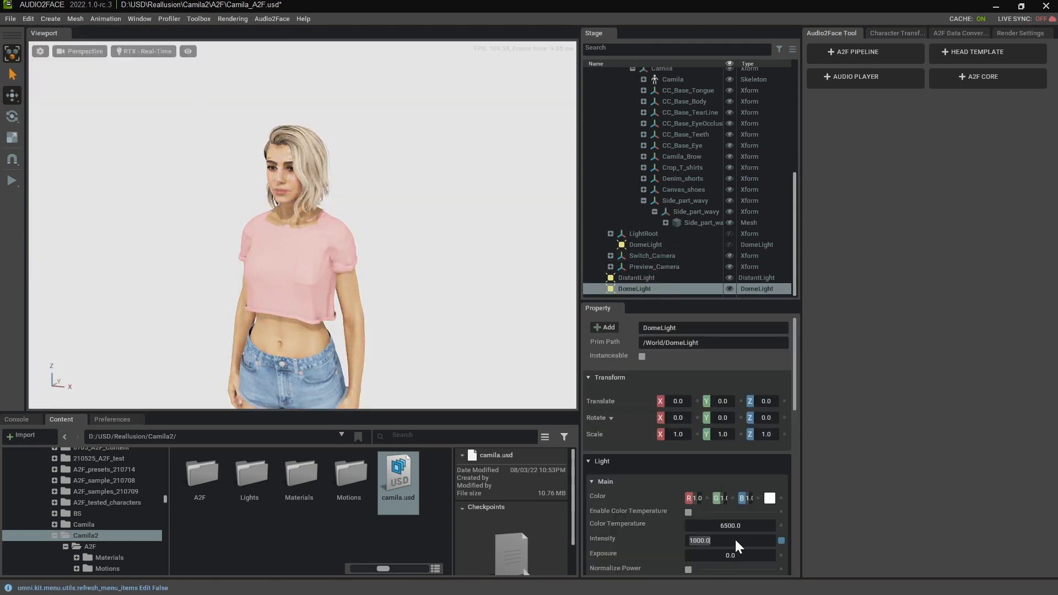
type("3")
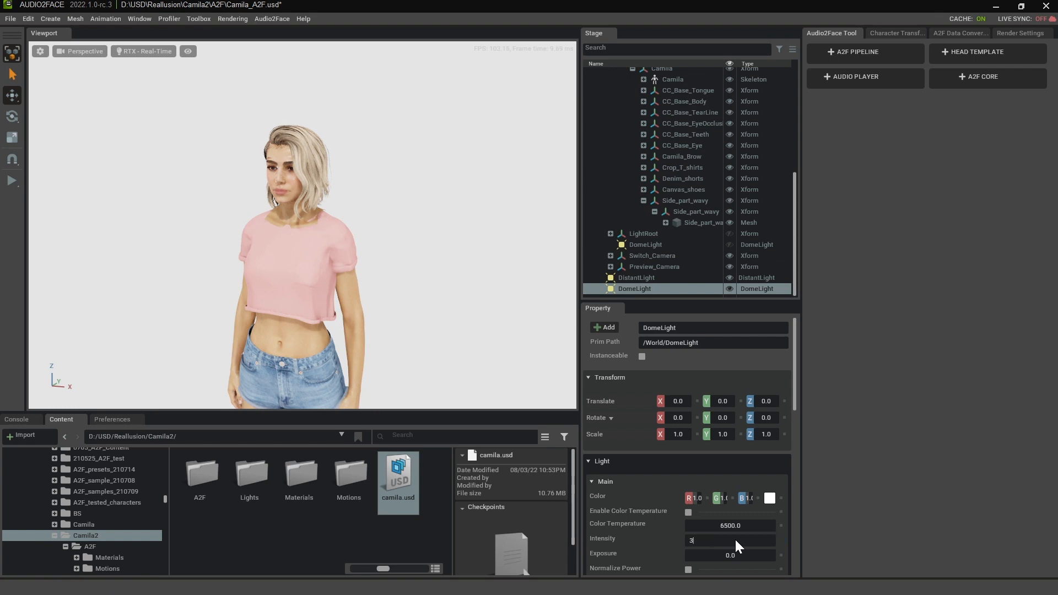
type("00")
key("Return")
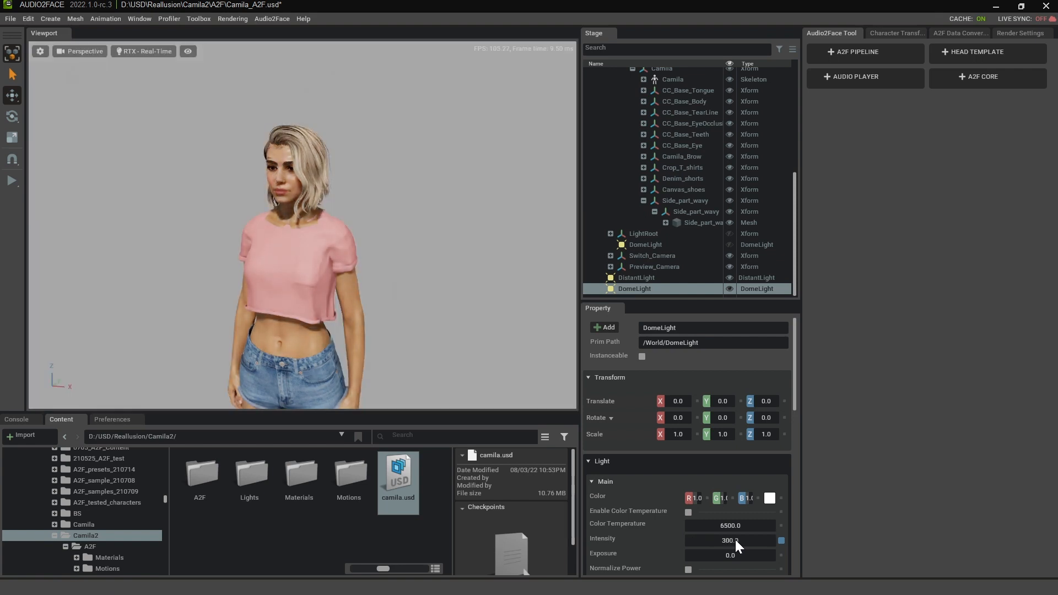
- Collapse the camila, Camila_eyewater and Camila_eyes groups in the stage tree
left_click_drag(263, 233, 261, 193, "alt")
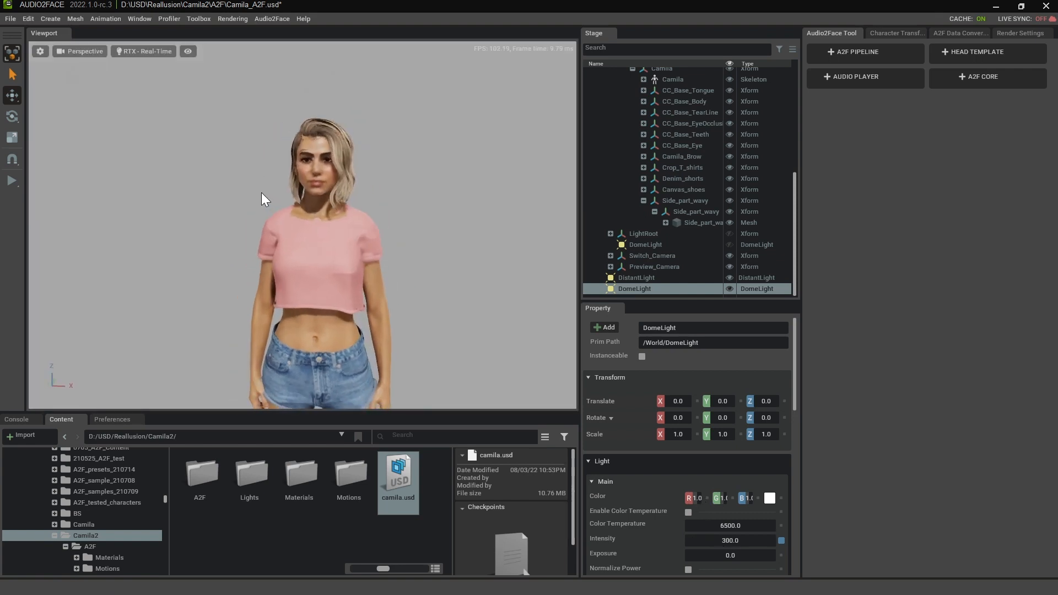
scroll(253, 194, "up", 3)
middle_click_drag(253, 193, 246, 229)
left_click_drag(401, 208, 339, 237, "alt")
scroll(708, 160, "up", 6)
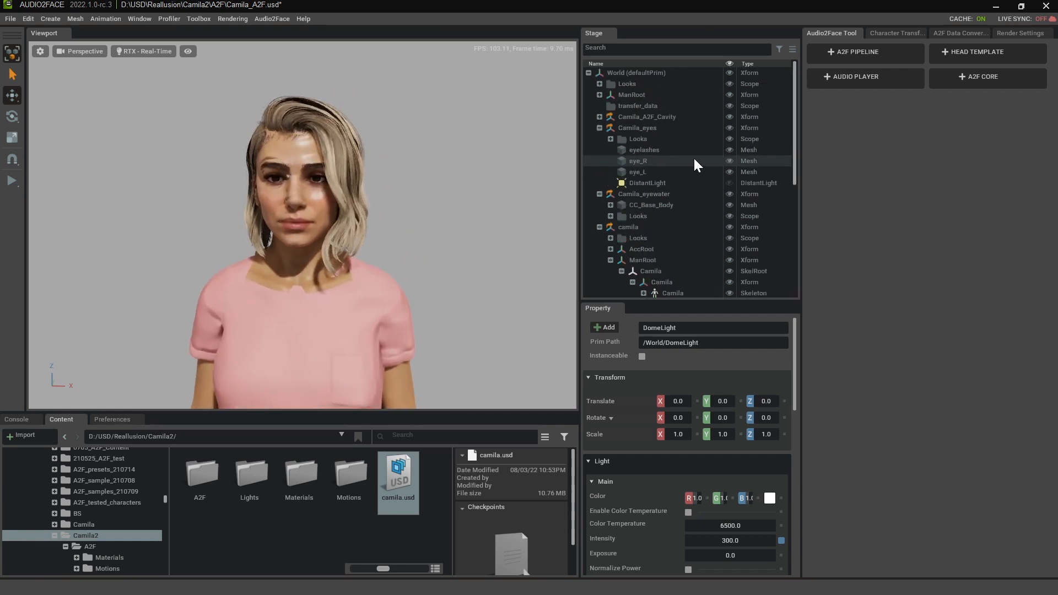
left_click(599, 227)
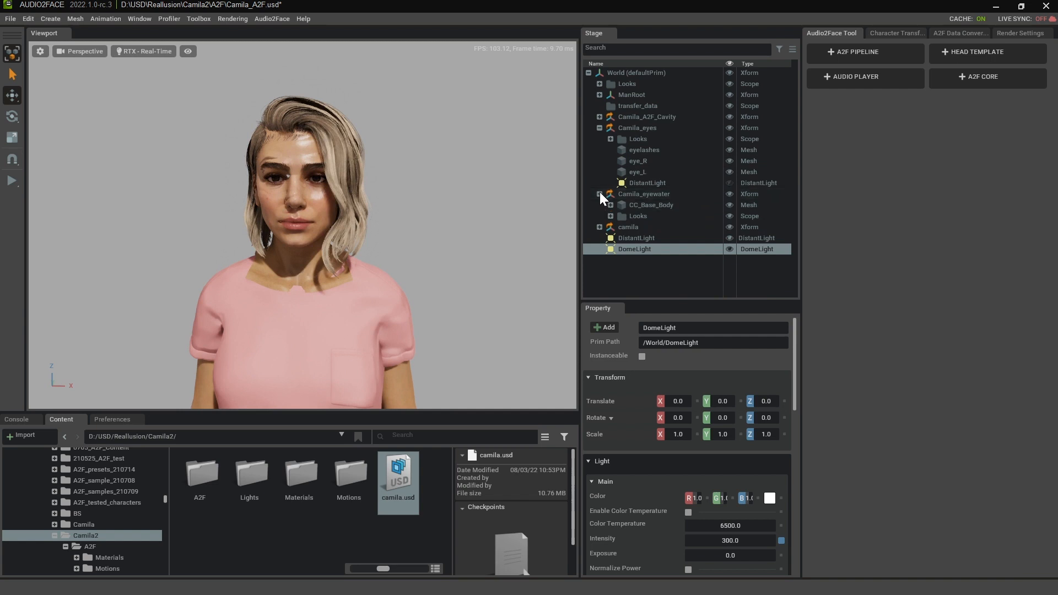
left_click(600, 194)
left_click(600, 128)
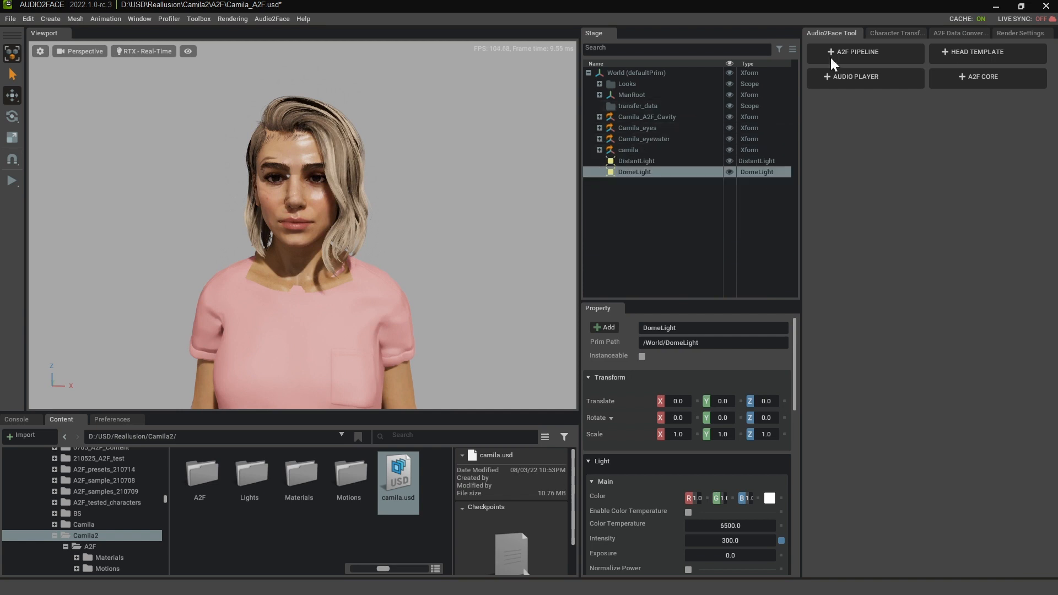
- Set the Character Transfer orientation to forward -Y and up Z
left_click(887, 32)
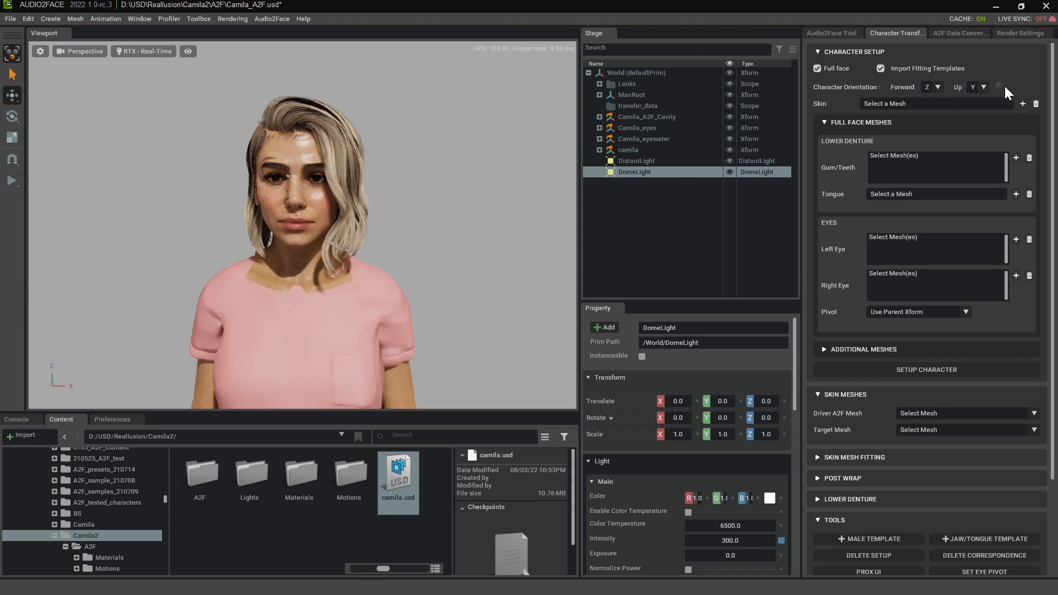
left_click(938, 89)
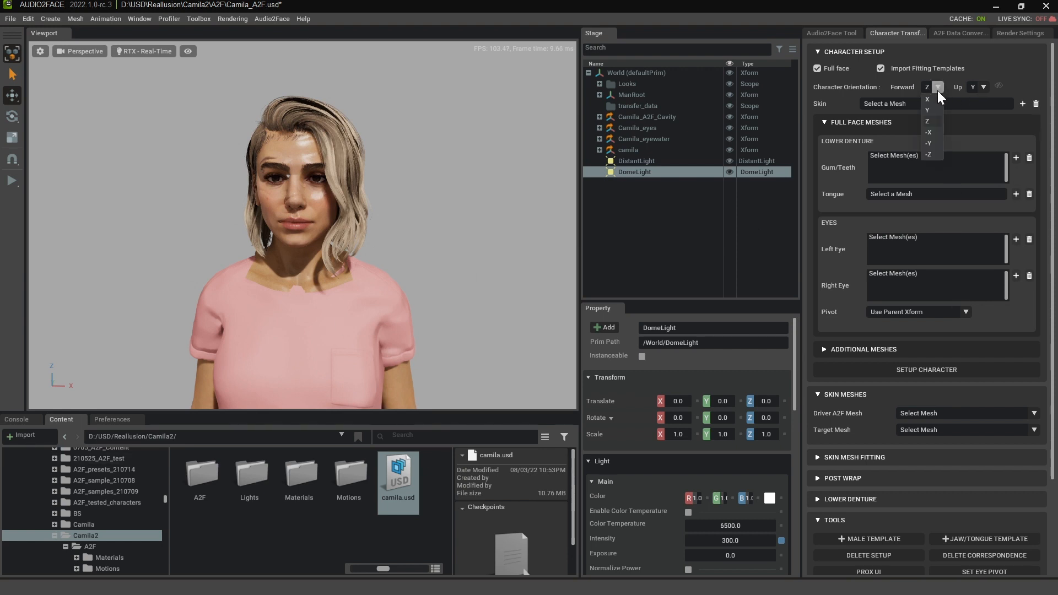
left_click(929, 143)
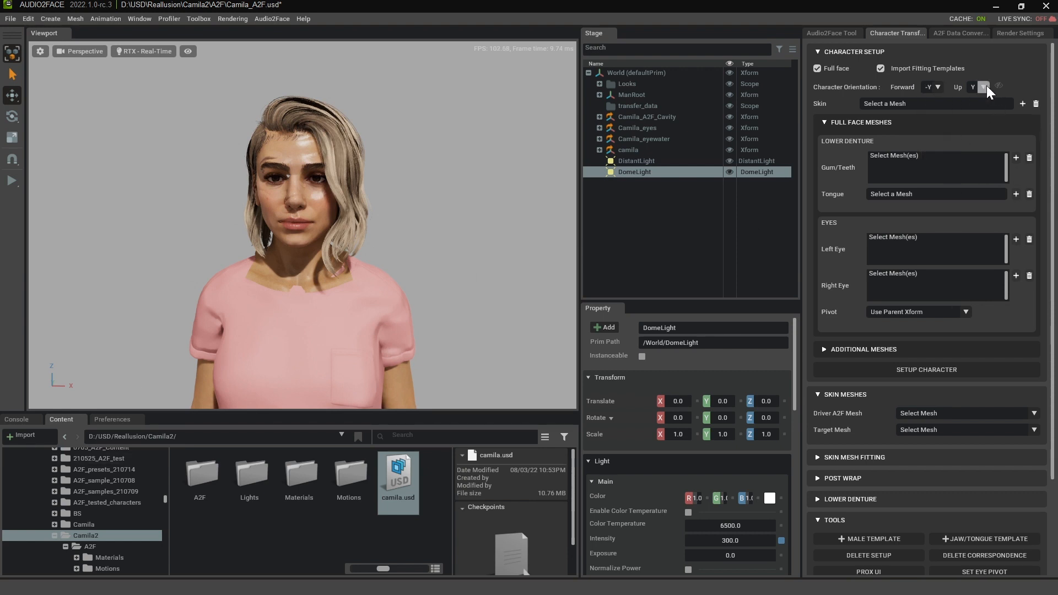
left_click(984, 87)
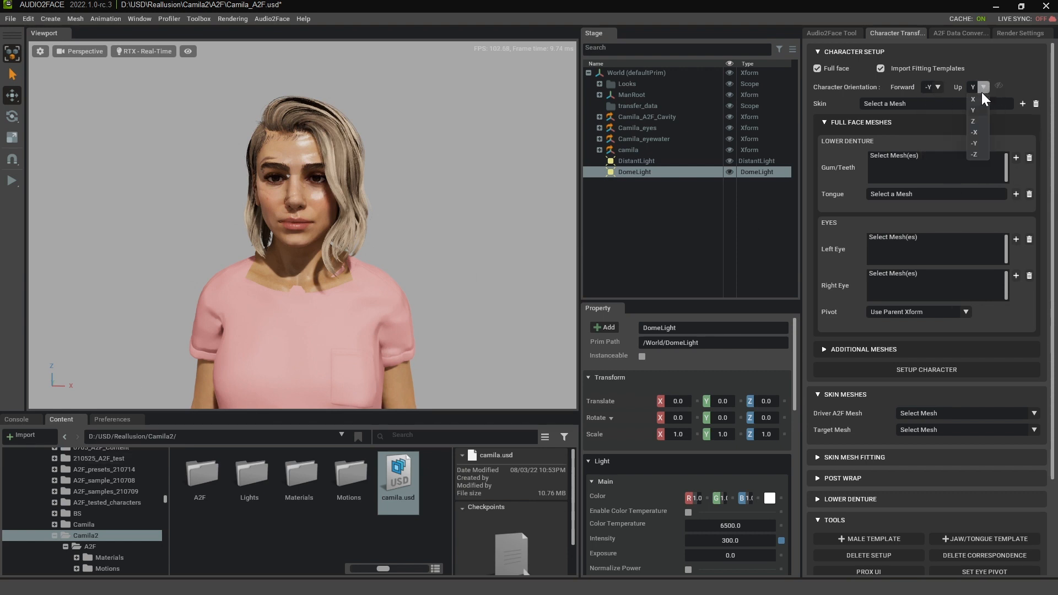
left_click(973, 120)
- Assign the CC_Base_Body mesh under ManRoot's Camila_A2F as the character's skin mesh
left_click_drag(307, 304, 186, 345, "alt")
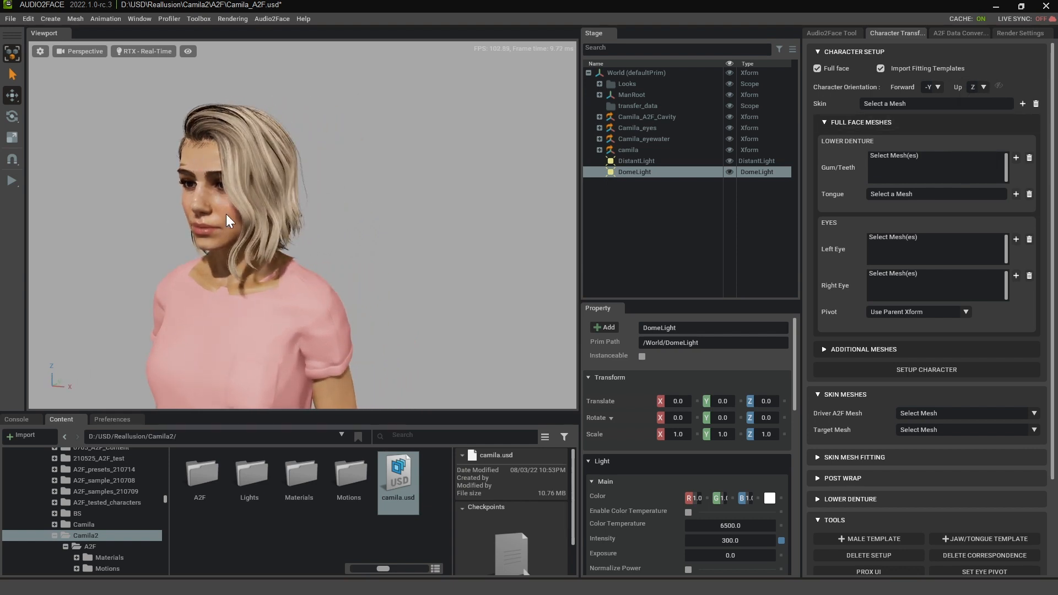
left_click_drag(296, 272, 357, 249, "alt")
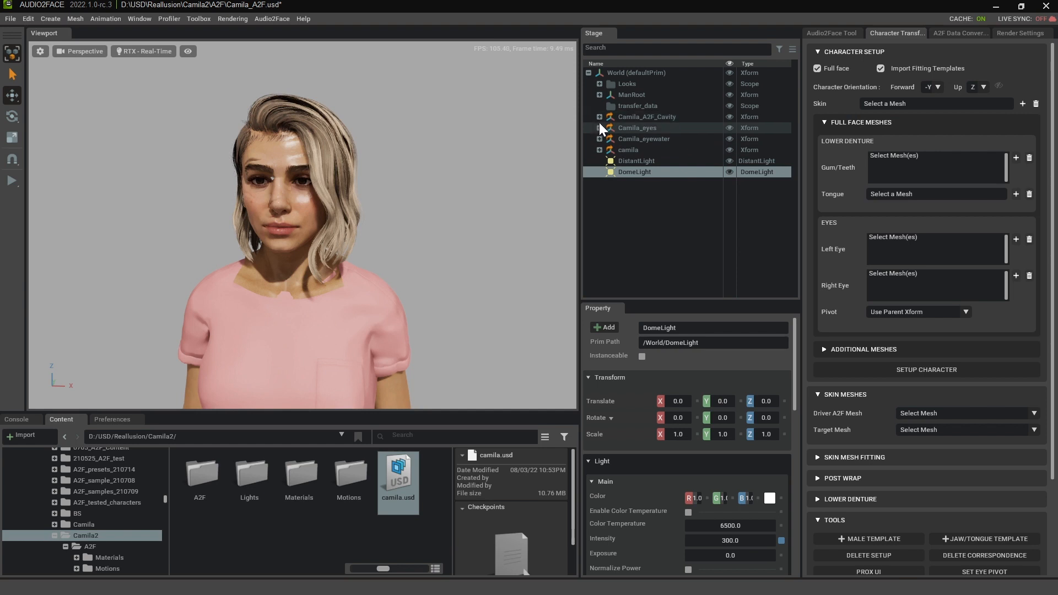
left_click(600, 95)
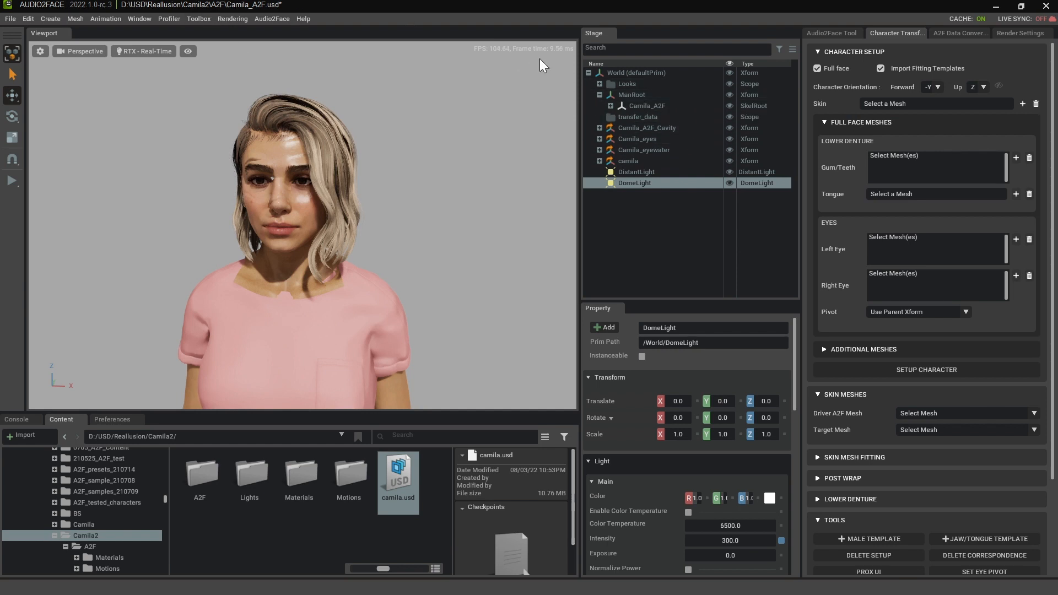
left_click(661, 106)
left_click(610, 106)
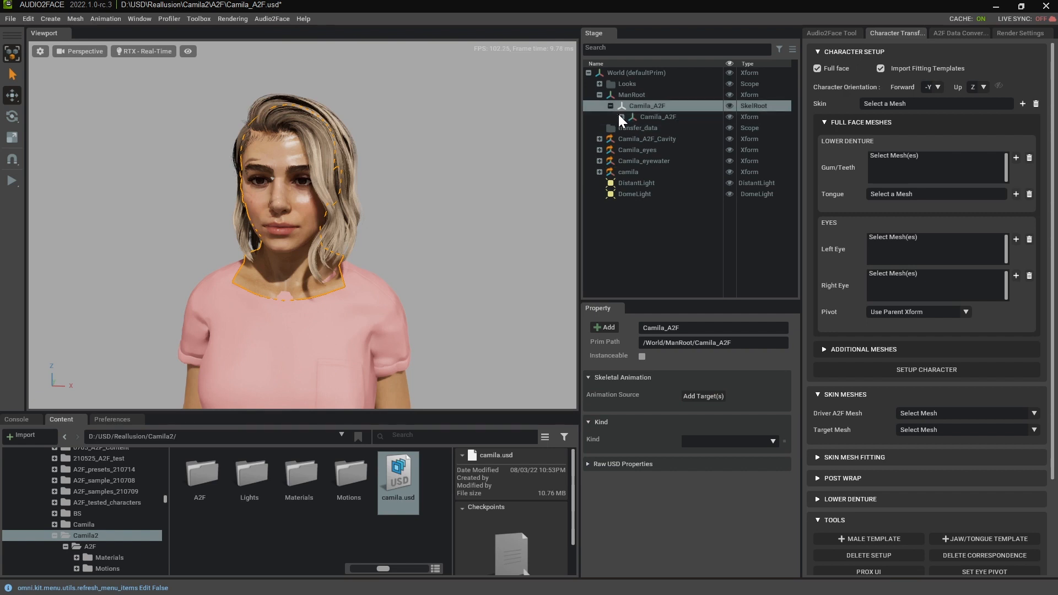
left_click(621, 117)
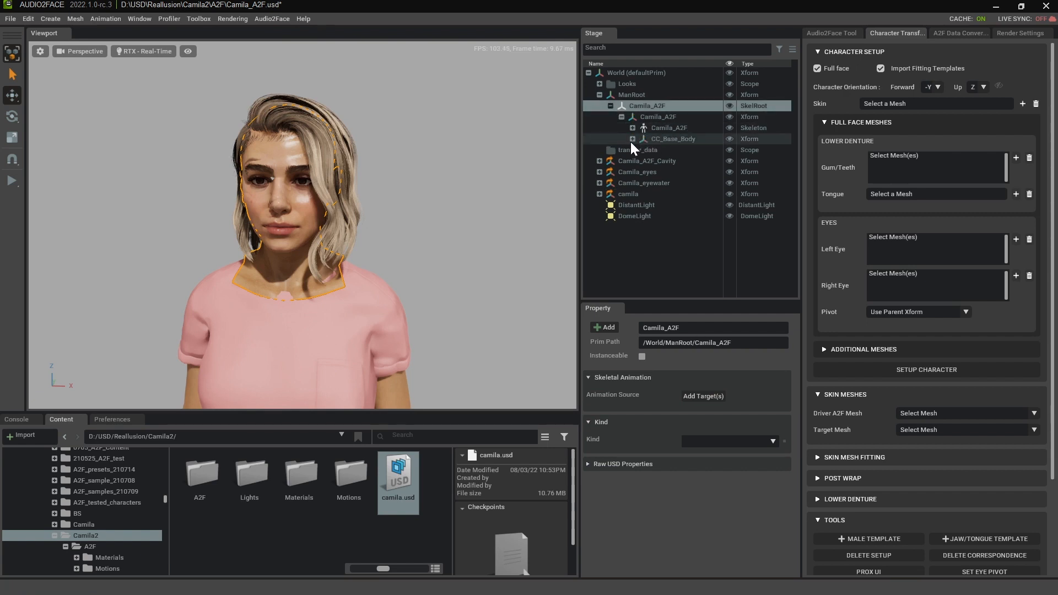
left_click(633, 139)
left_click(687, 151)
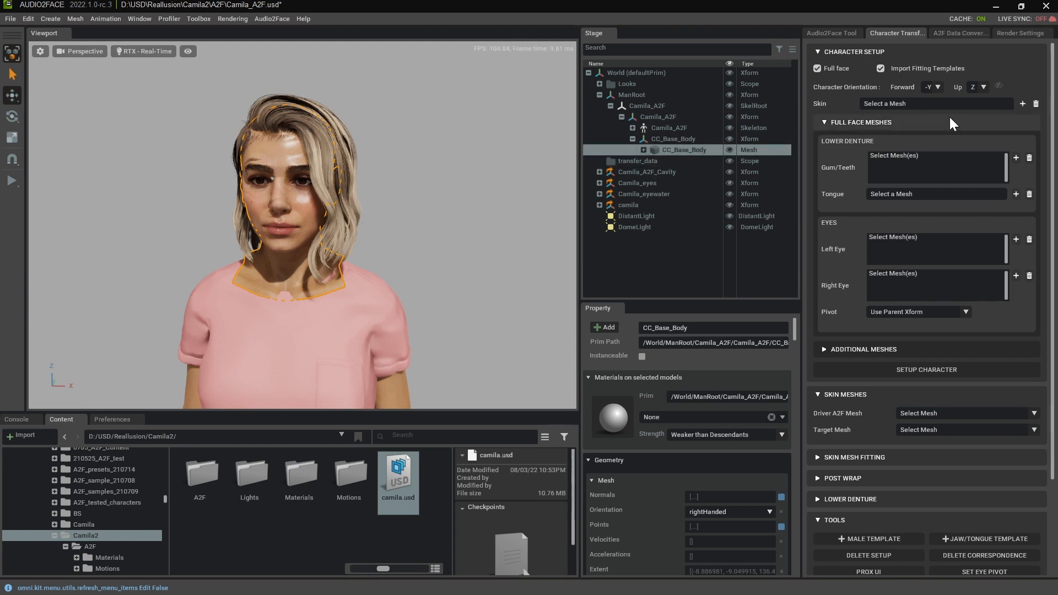
left_click(1022, 105)
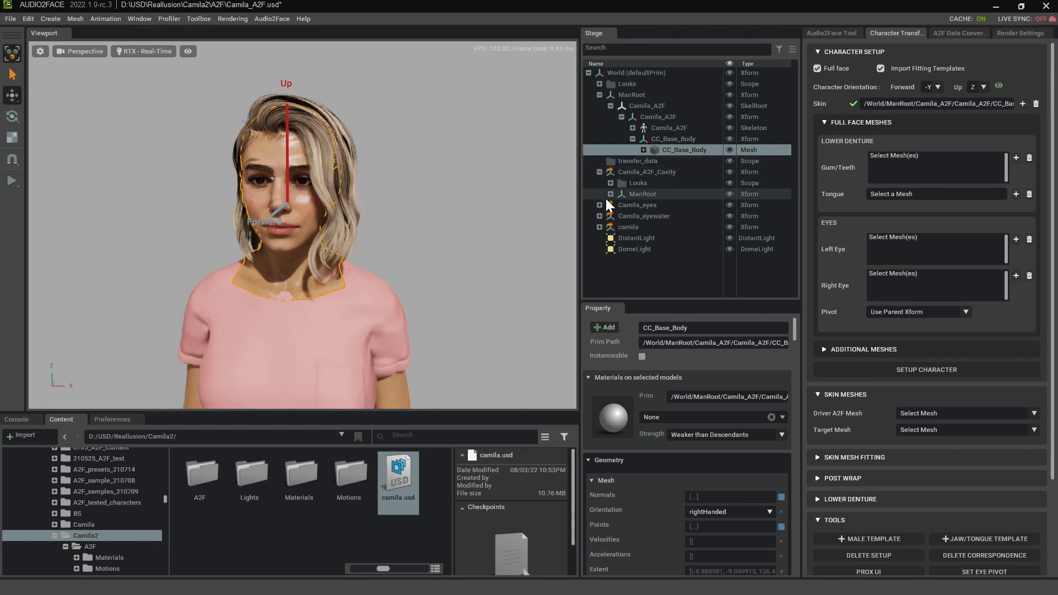
- Assign the CC_Base_Teeth_Lower mesh from Camila_A2F_Cavity as the lower denture's gum/teeth mesh
left_click(610, 194)
left_click(626, 208)
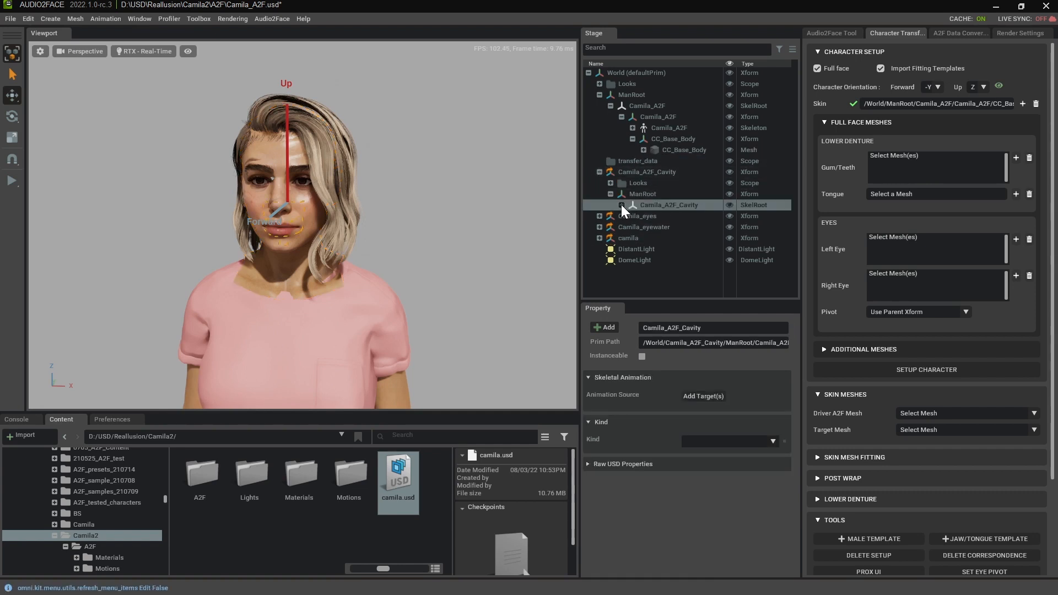
left_click(621, 205)
left_click(629, 214)
left_click(632, 216)
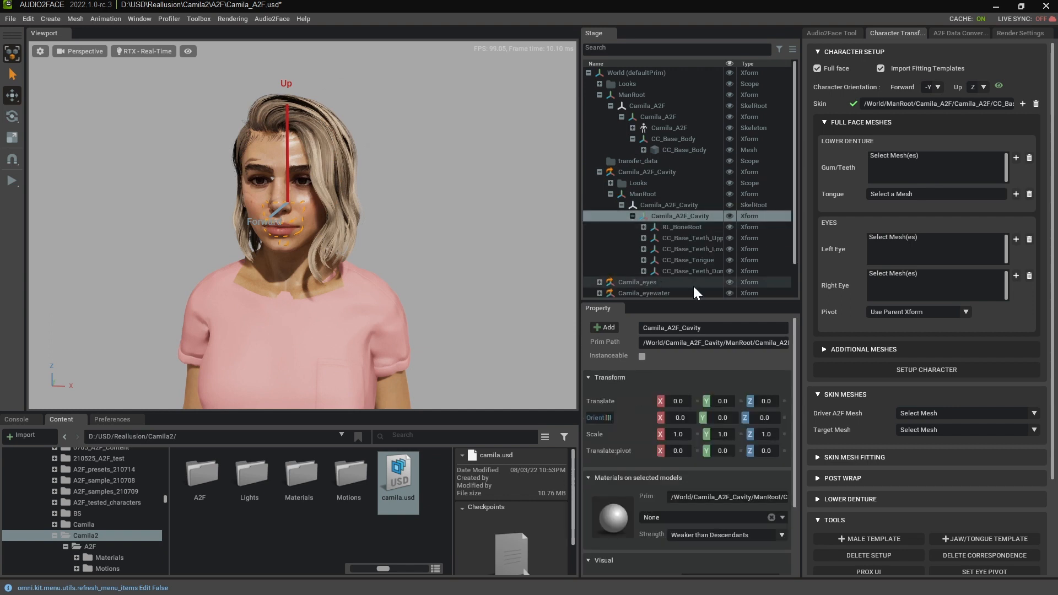
left_click(644, 249)
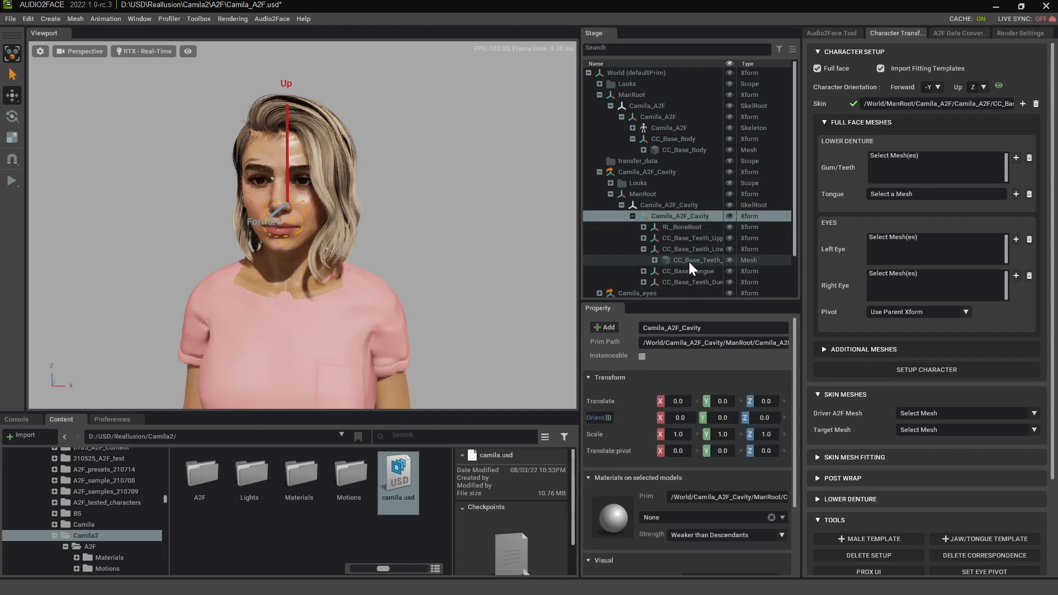
left_click(694, 260)
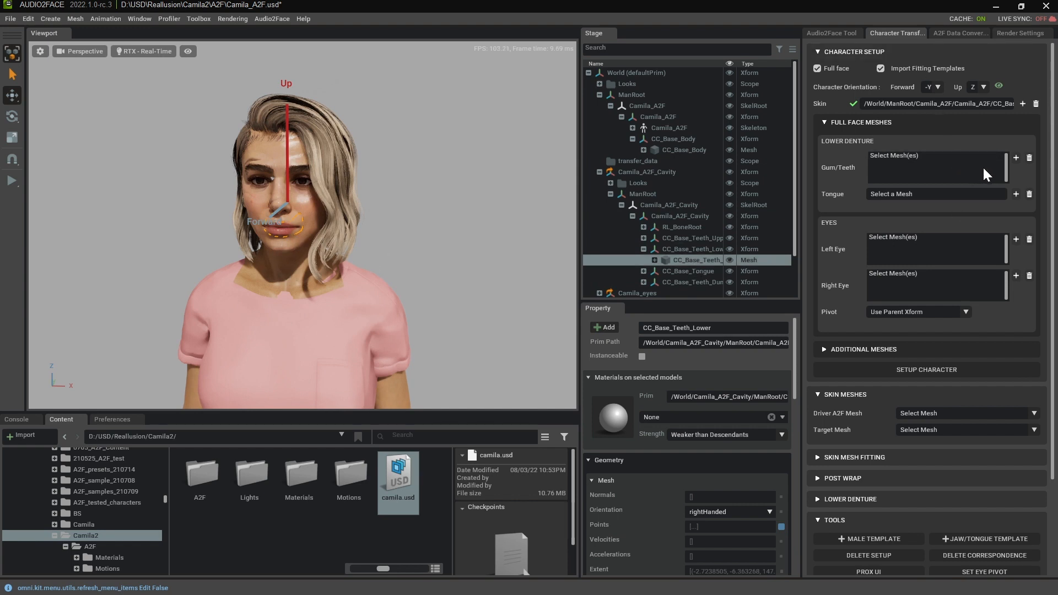
left_click(1015, 158)
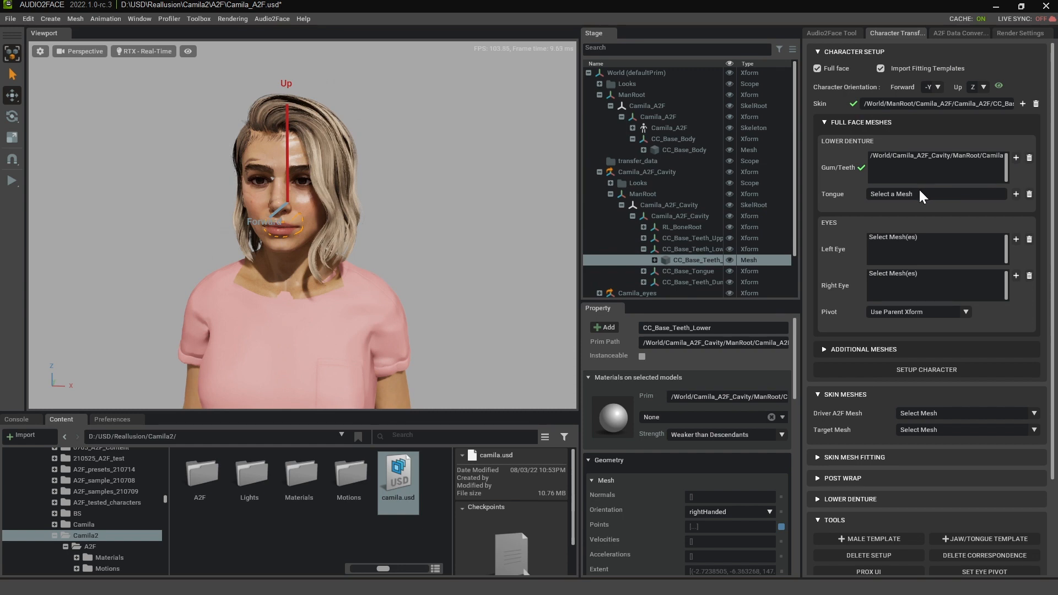
- Assign the CC_Base_Tongue mesh from Camila_A2F_Cavity as the tongue mesh
left_click(644, 271)
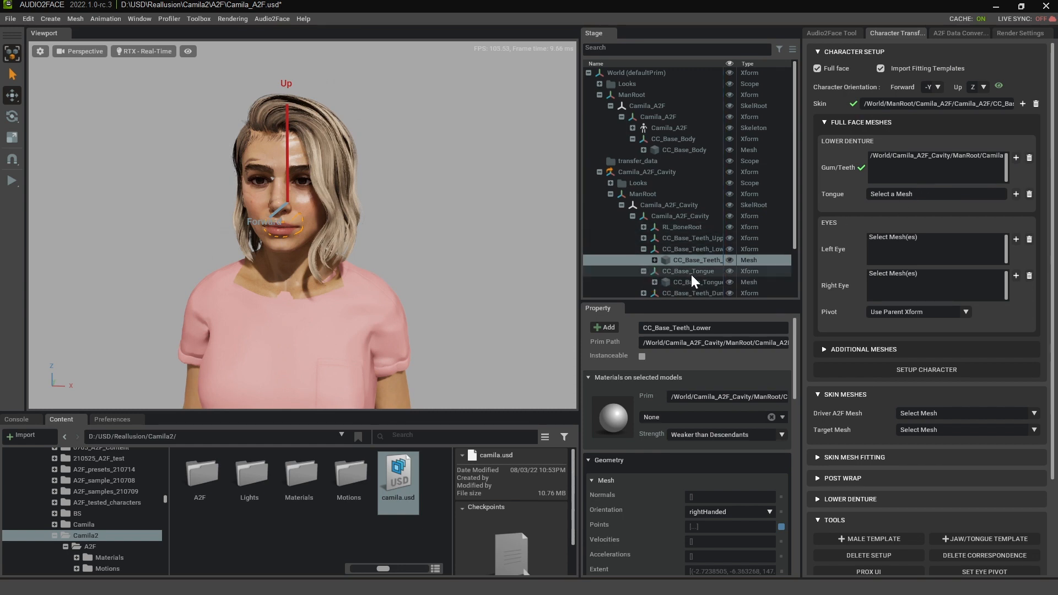
left_click(692, 281)
left_click(1016, 194)
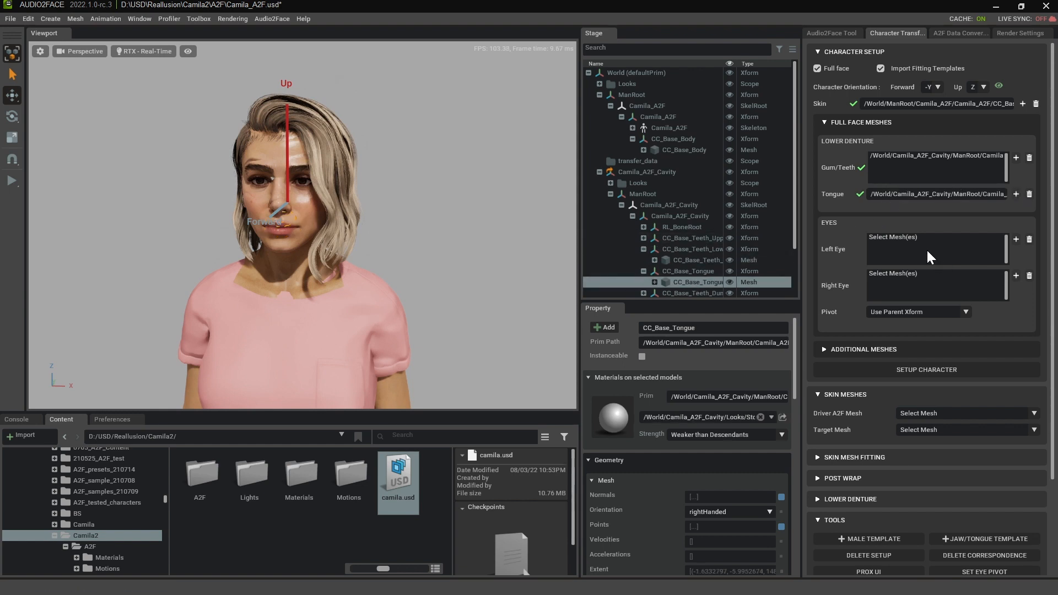
- Assign eye_L from Camila_eyes as the left eye mesh and eye_R as the right eye mesh
scroll(919, 242, "down", 3)
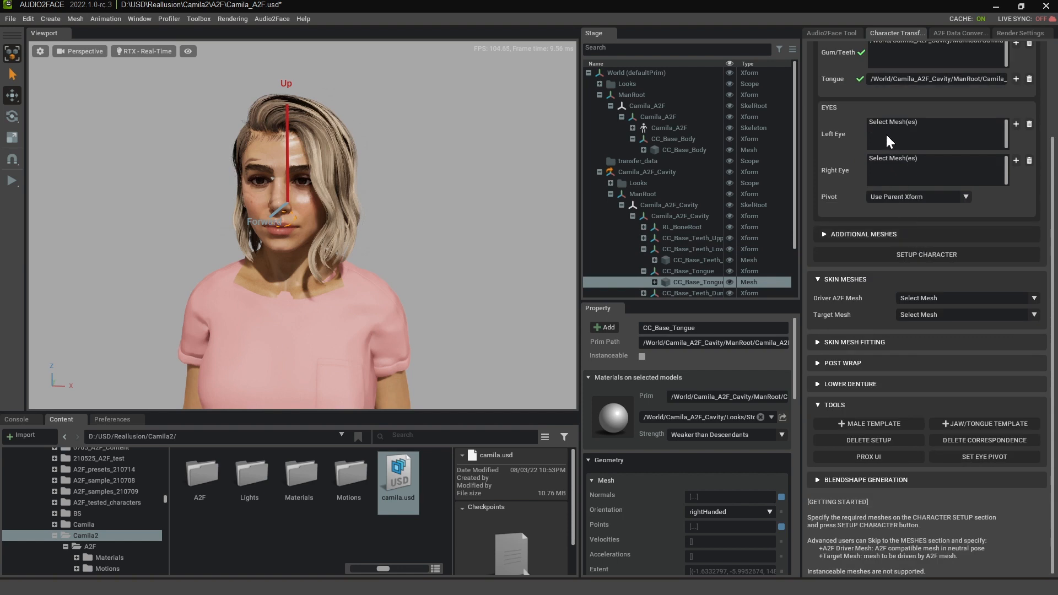
left_click(643, 248)
scroll(656, 231, "down", 3)
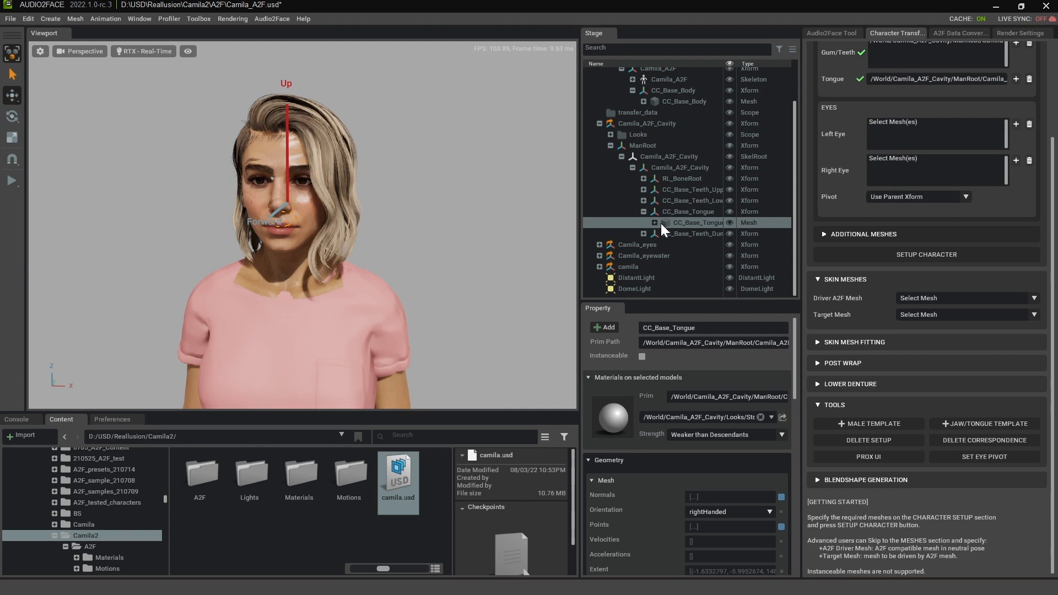
left_click(600, 245)
scroll(656, 220, "down", 3)
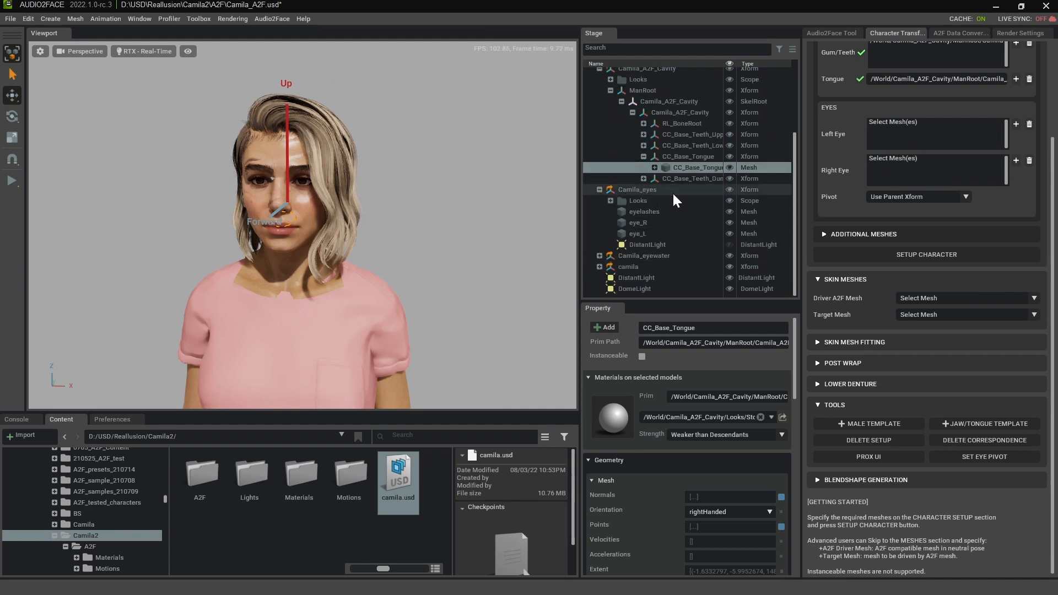
left_click(643, 232)
left_click(1016, 124)
left_click(635, 223)
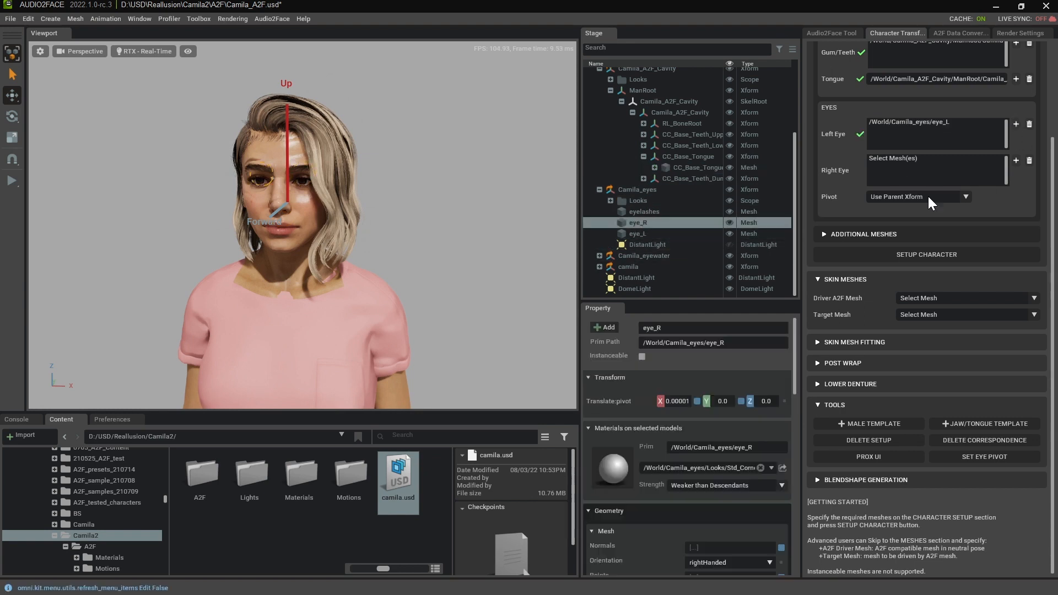
left_click(1016, 161)
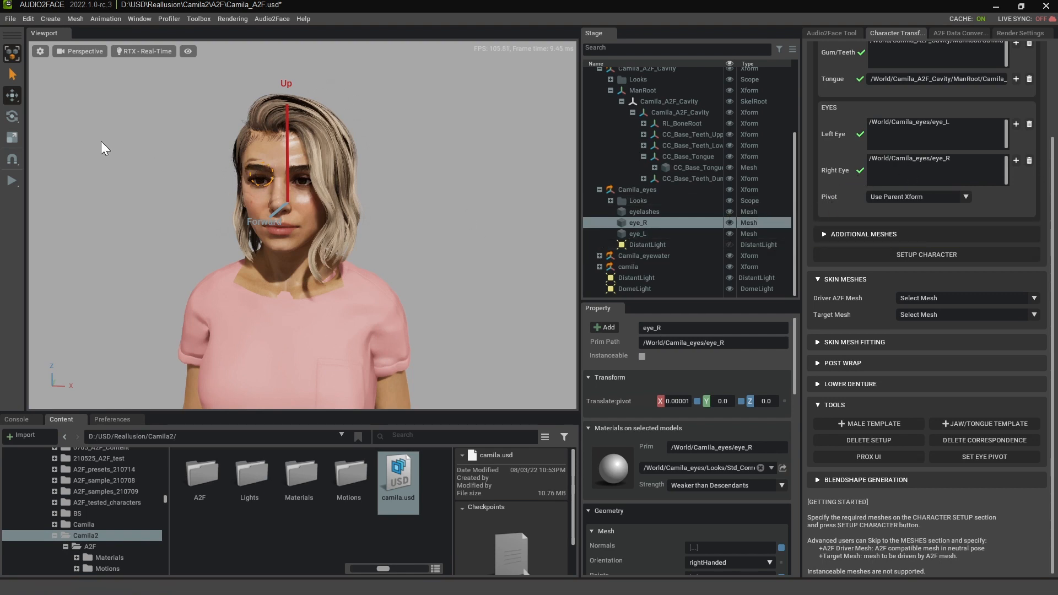
- Set the eye pivot to Compute from Selected Mesh, with eye_L and eye_R as the selected meshes
left_click_drag(314, 252, 362, 191, "alt")
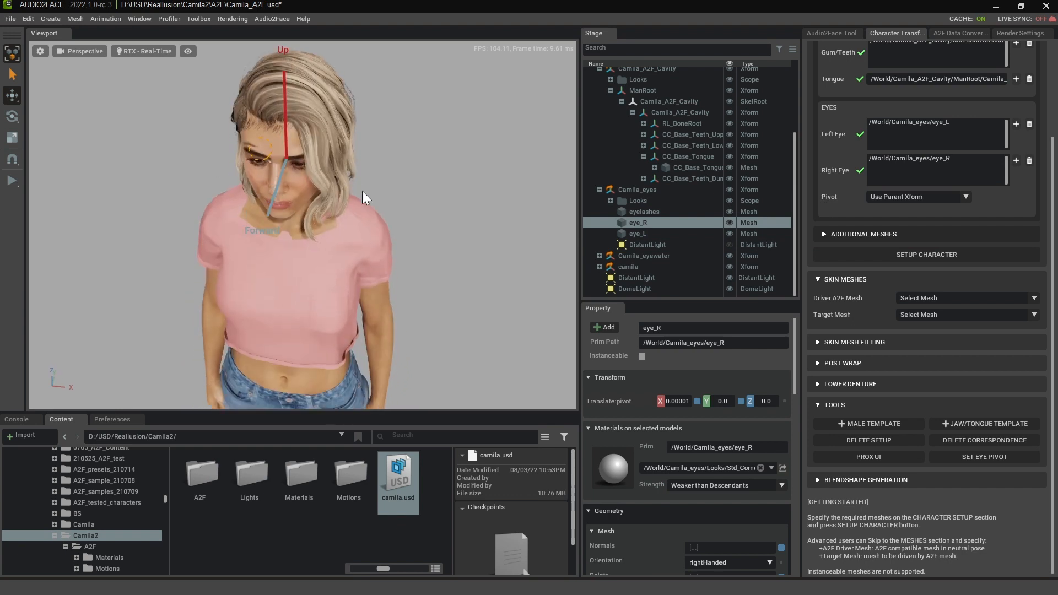
left_click_drag(339, 297, 367, 205, "alt")
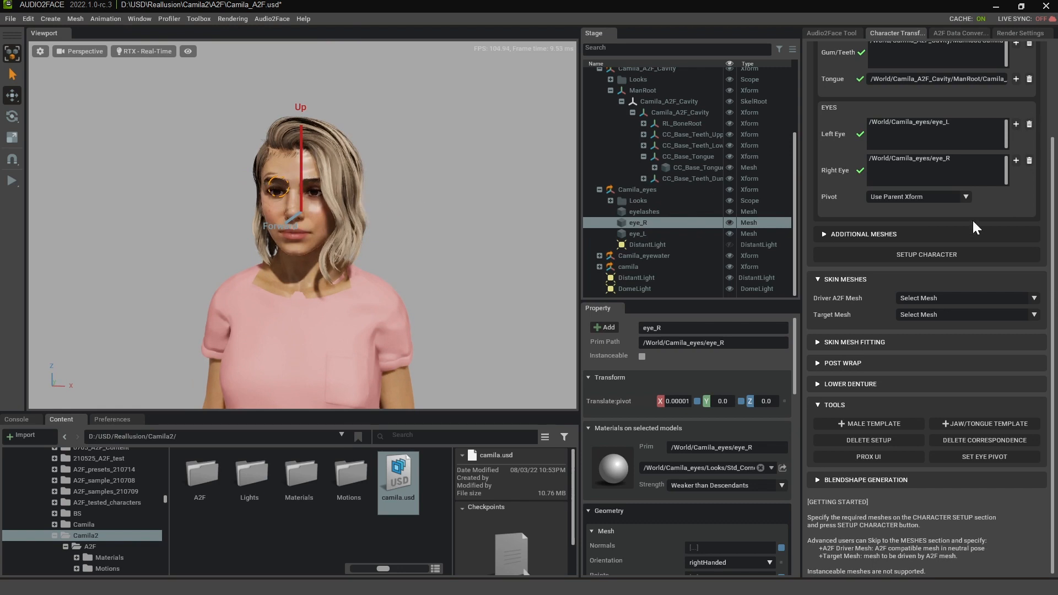
left_click(966, 197)
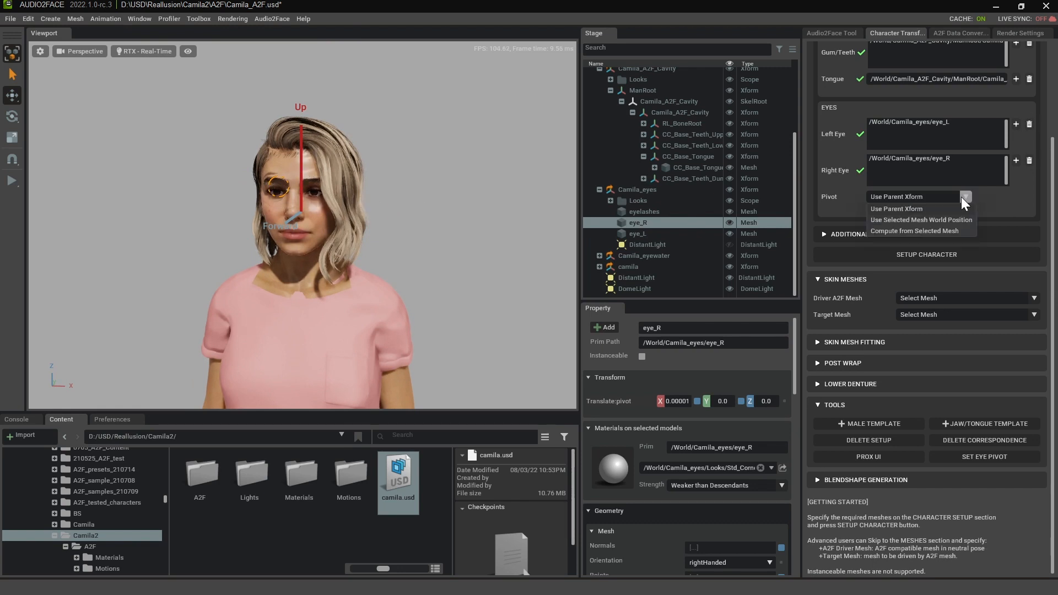
left_click(911, 232)
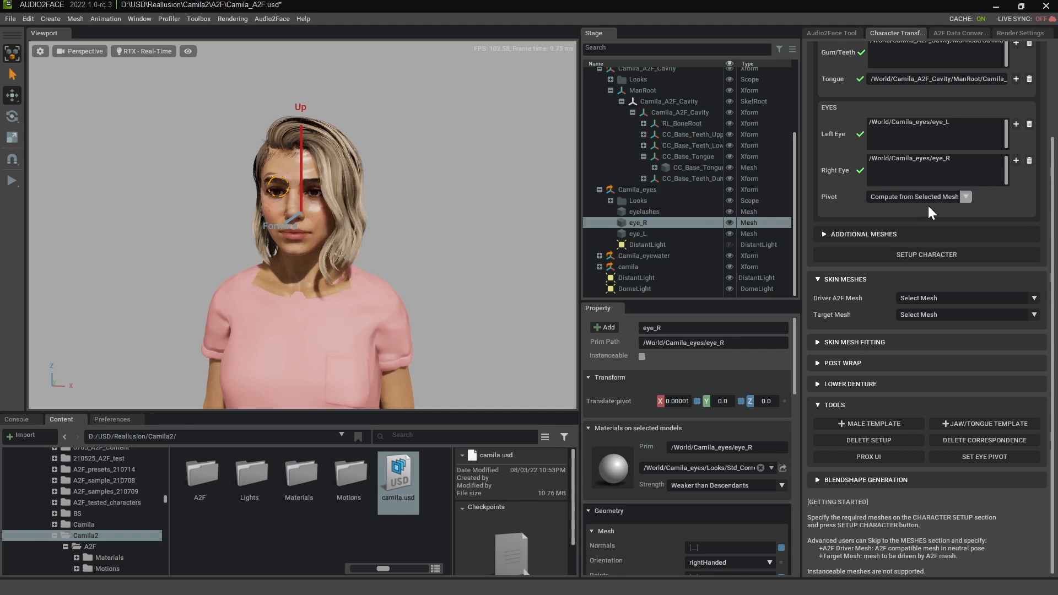
left_click(920, 121)
left_click(931, 158)
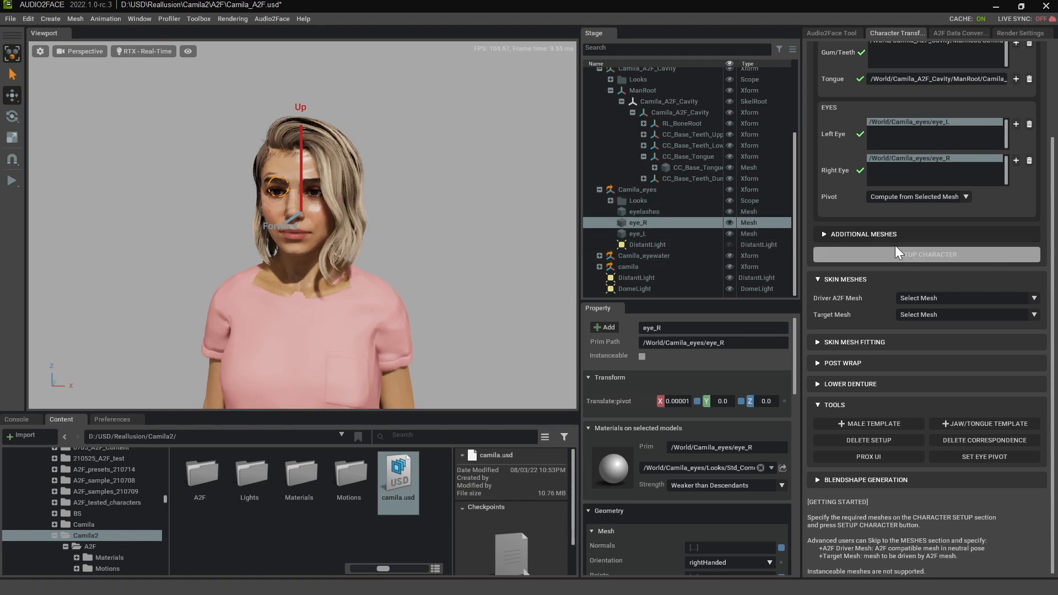
- Assign the CC_Base_Teeth_Upper mesh from Camila_A2F_Cavity as the static mesh in the additional meshes
left_click(824, 234)
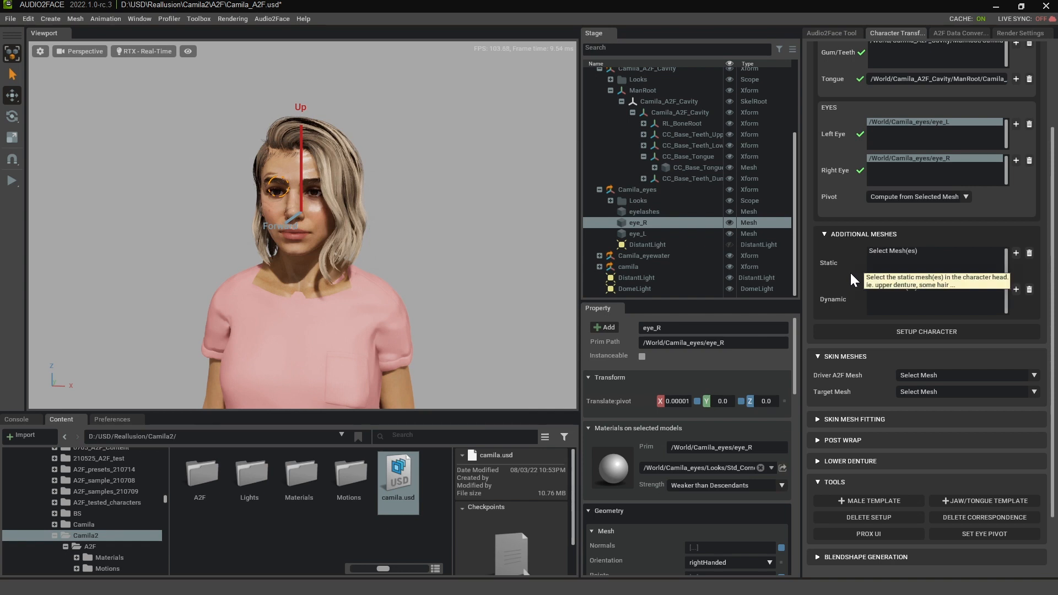
left_click(353, 164)
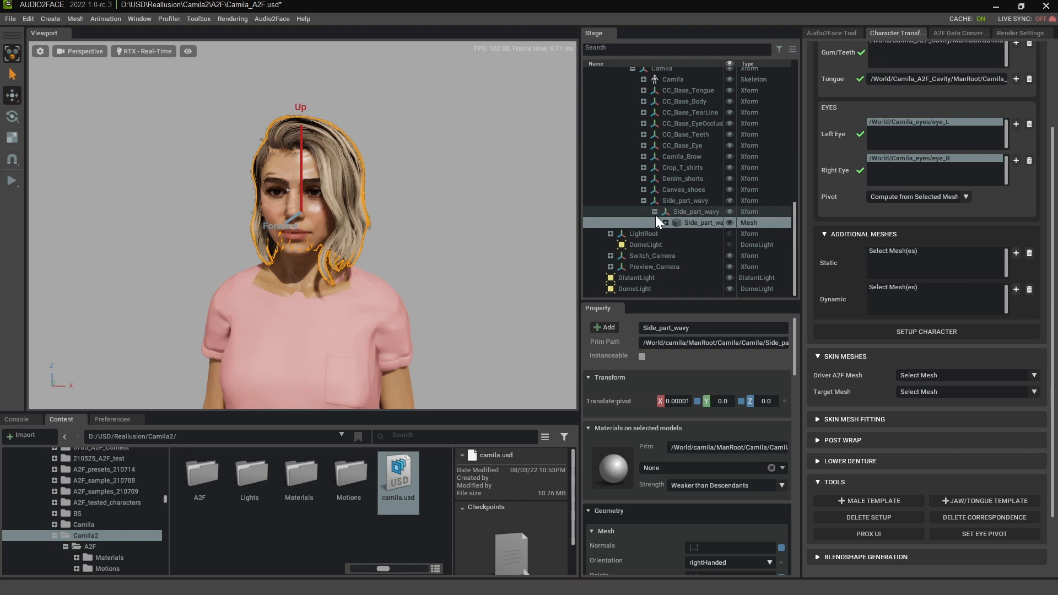
scroll(702, 177, "up", 5)
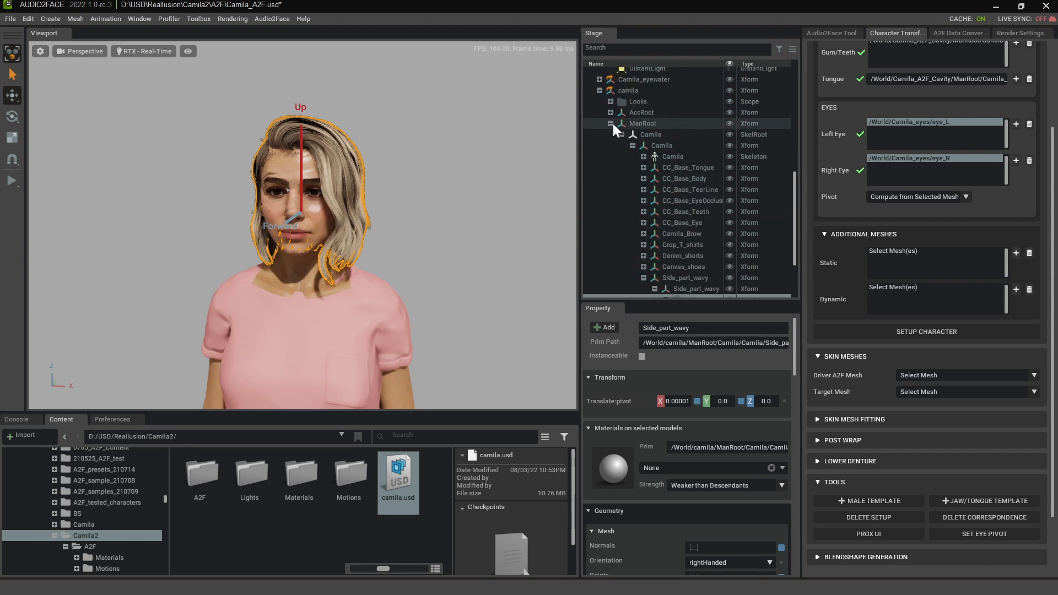
scroll(611, 122, "up", 5)
scroll(683, 196, "up", 2)
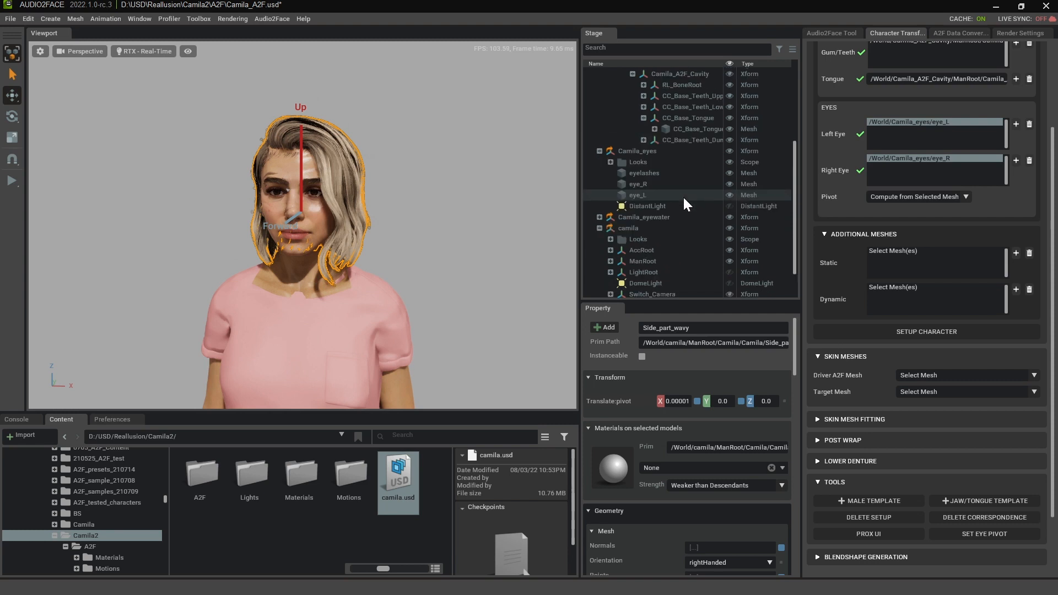
scroll(681, 200, "up", 2)
scroll(661, 135, "up", 2)
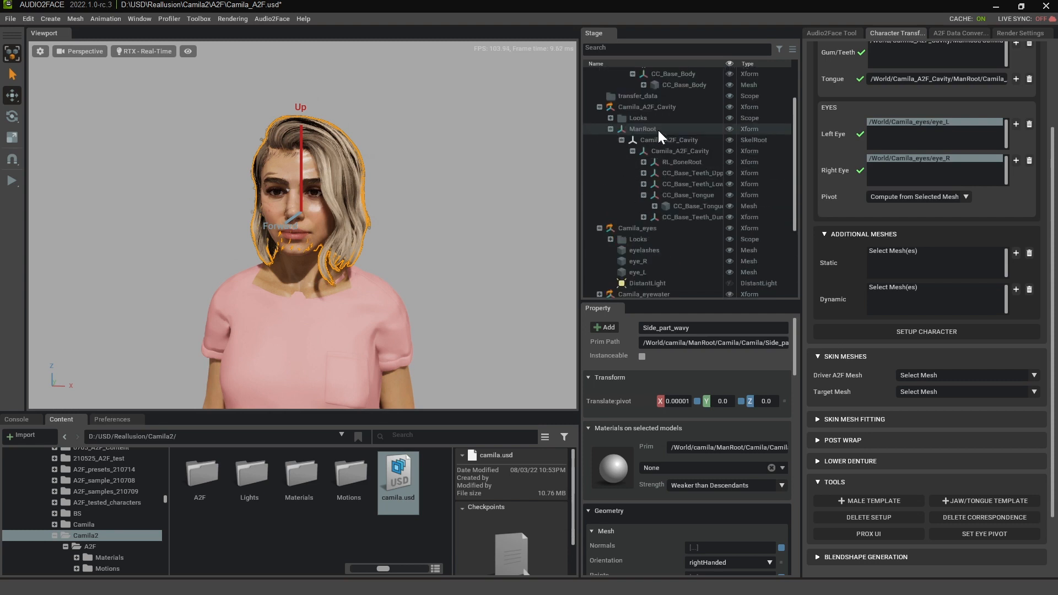
scroll(658, 130, "up", 2)
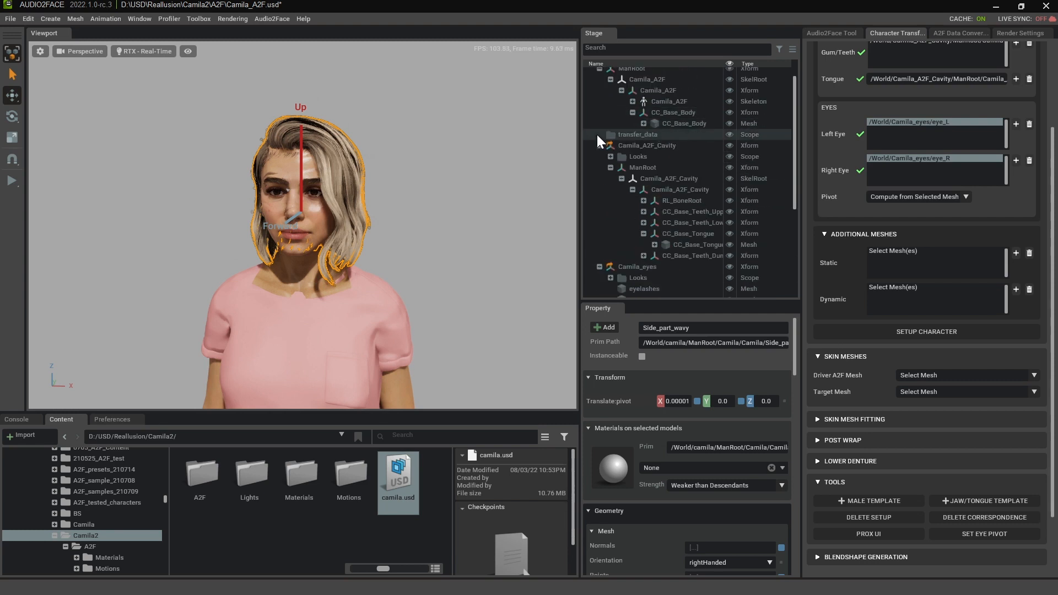
left_click(643, 212)
left_click(698, 223)
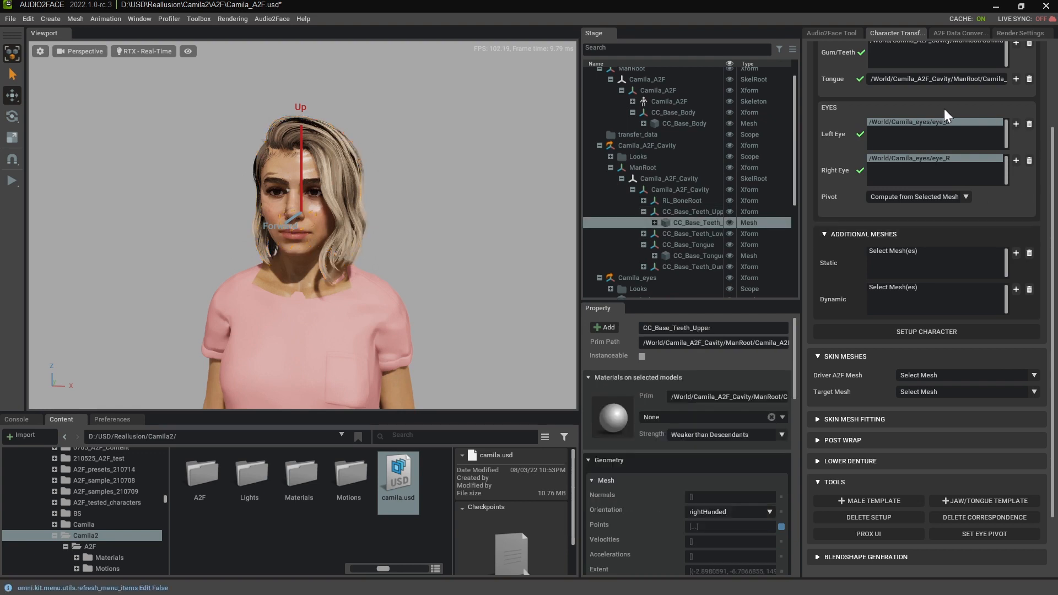
left_click(1016, 252)
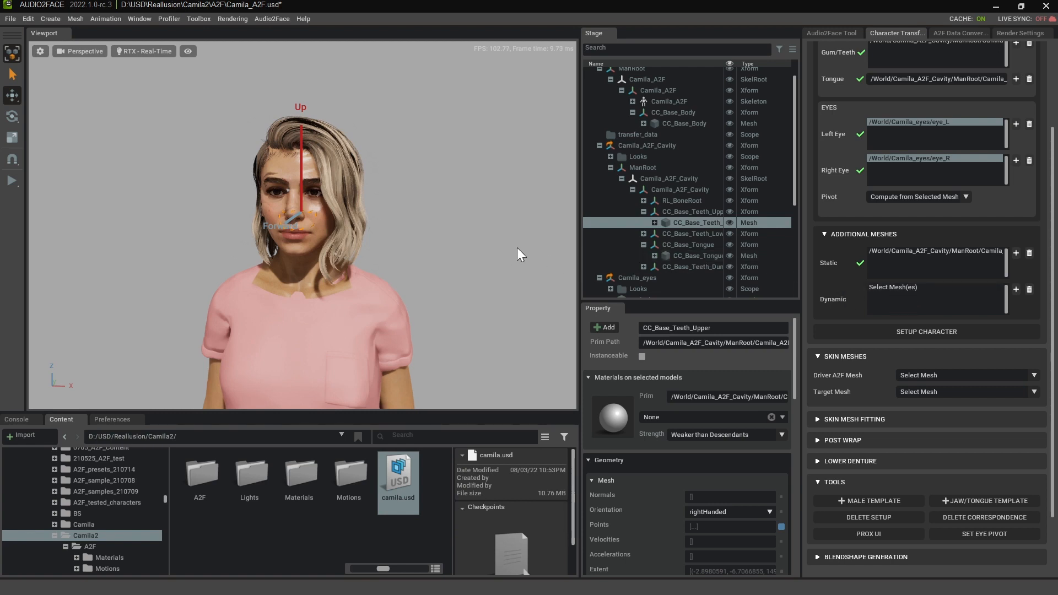
- Add the Camila_Brow mesh and the eyelashes mesh from Camila_eyes to the dynamic additional meshes
left_click(275, 178)
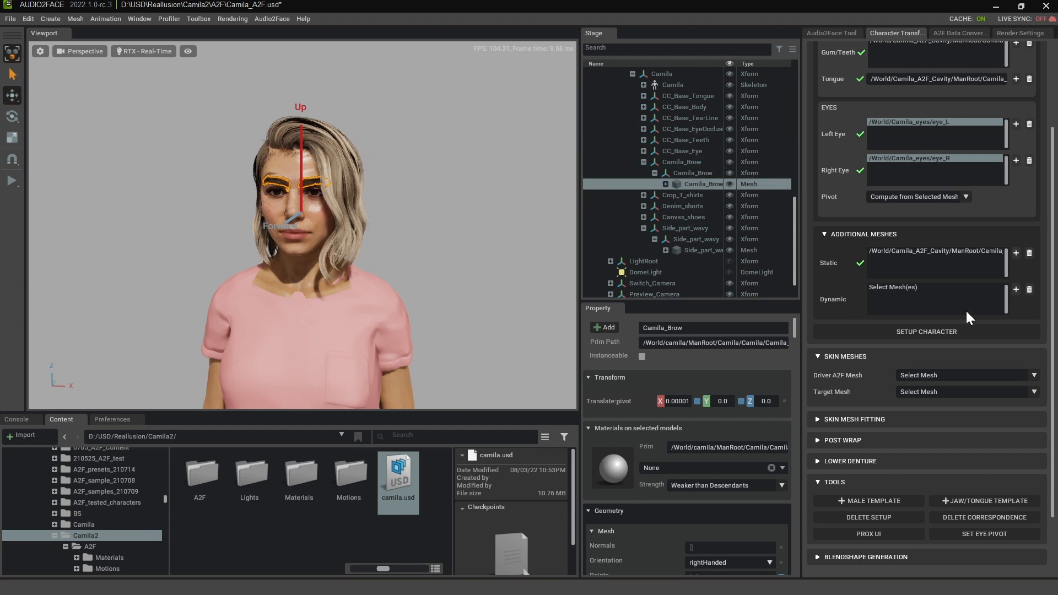
left_click(1015, 289)
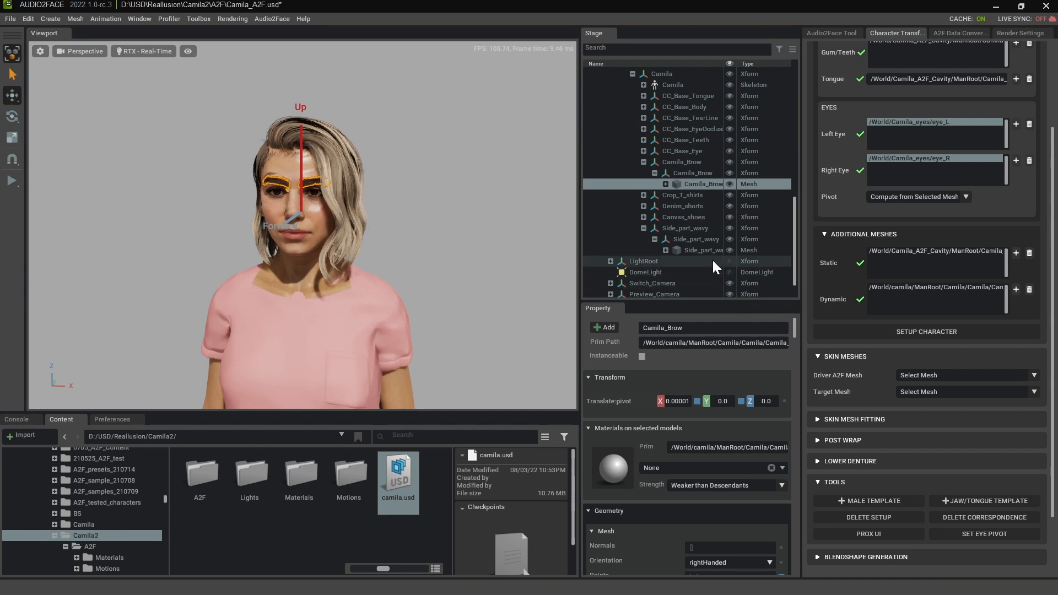
scroll(715, 267, "down", 2)
scroll(712, 258, "up", 5)
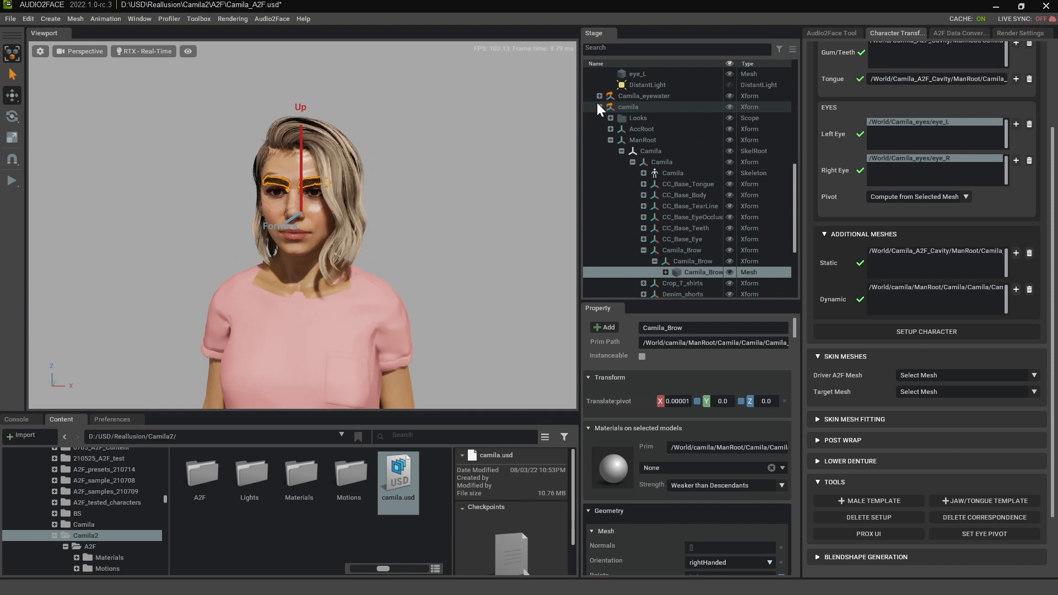
scroll(598, 107, "up", 4)
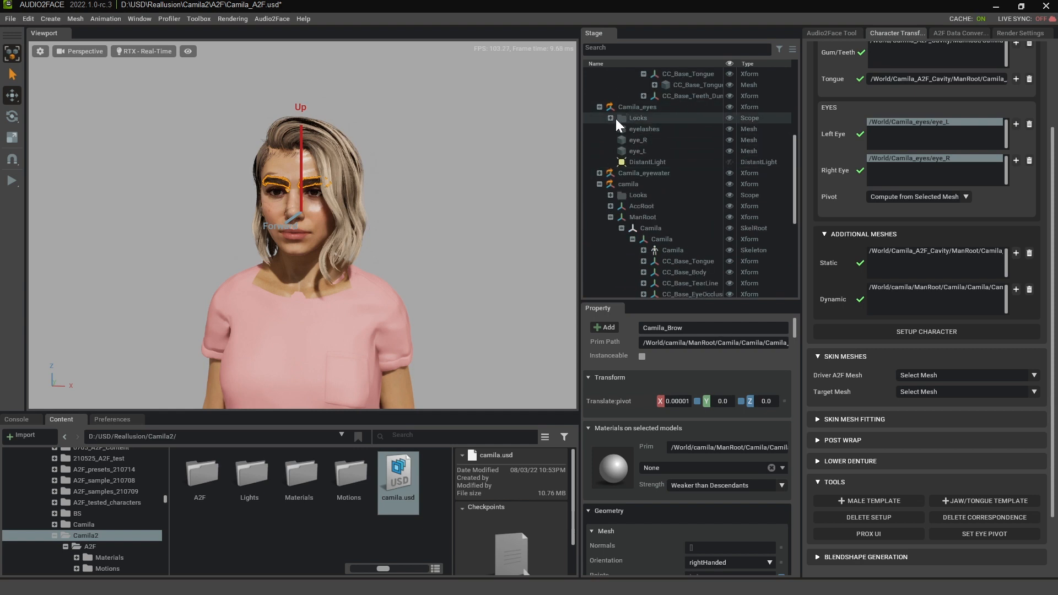
left_click(648, 128)
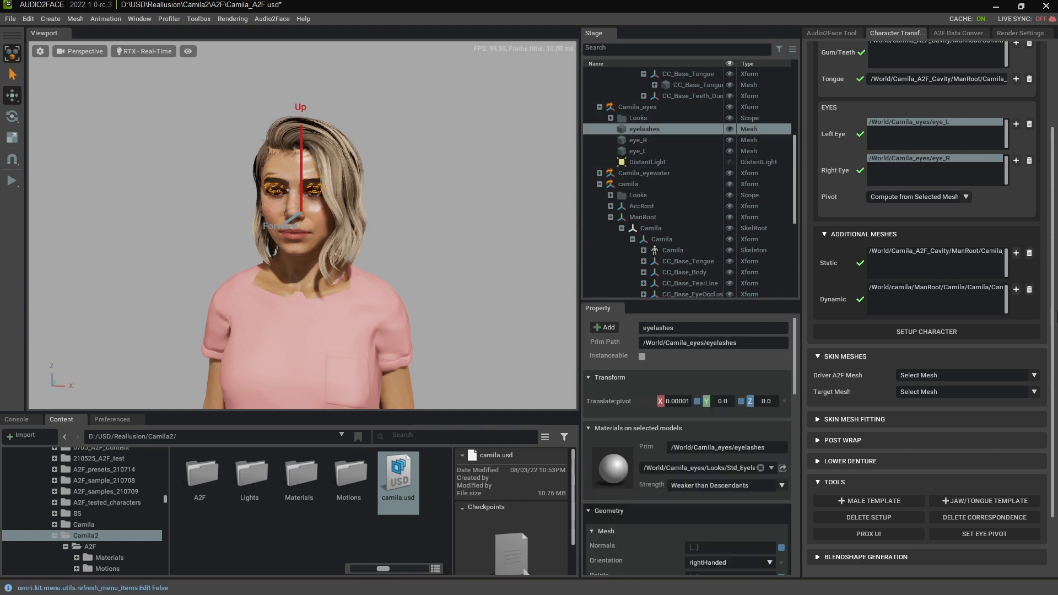
left_click(1016, 290)
- Add the CC_Base_Body mesh from Camila_eyewater to the dynamic additional meshes
left_click(600, 173)
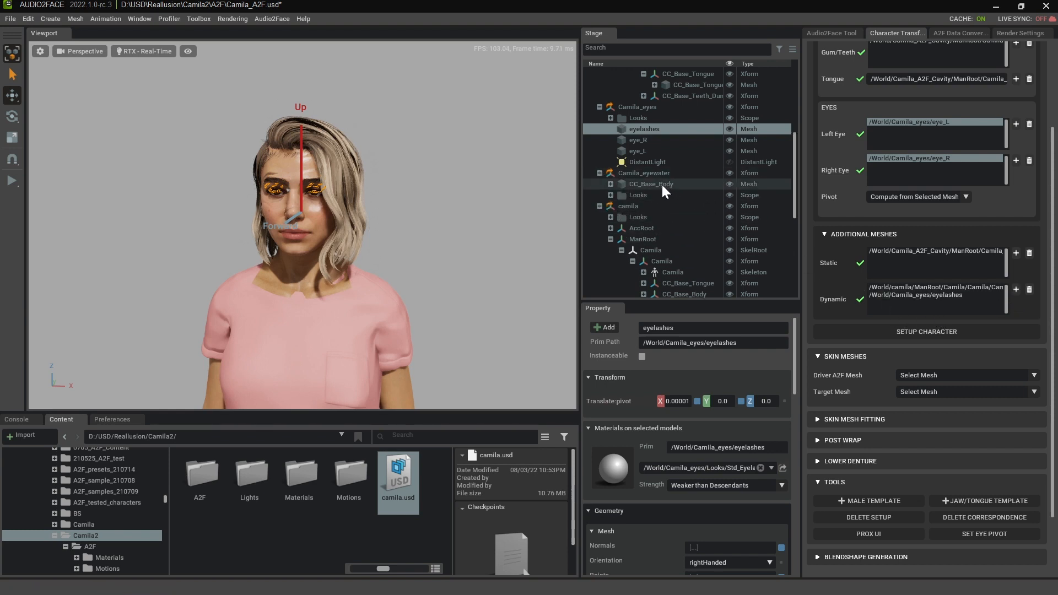
left_click(663, 184)
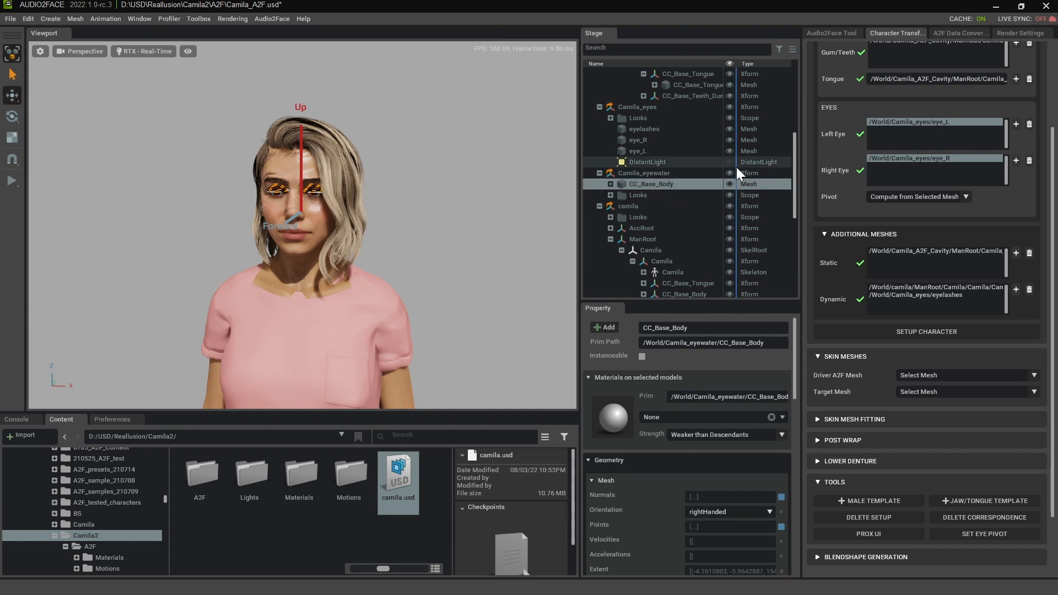
scroll(932, 152, "up", 3)
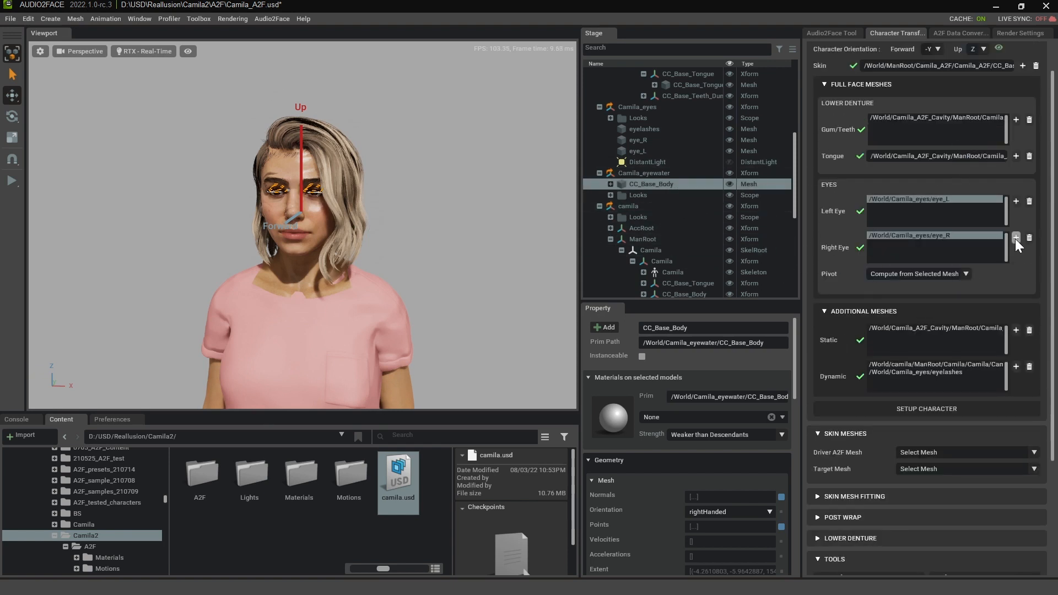
left_click(1016, 367)
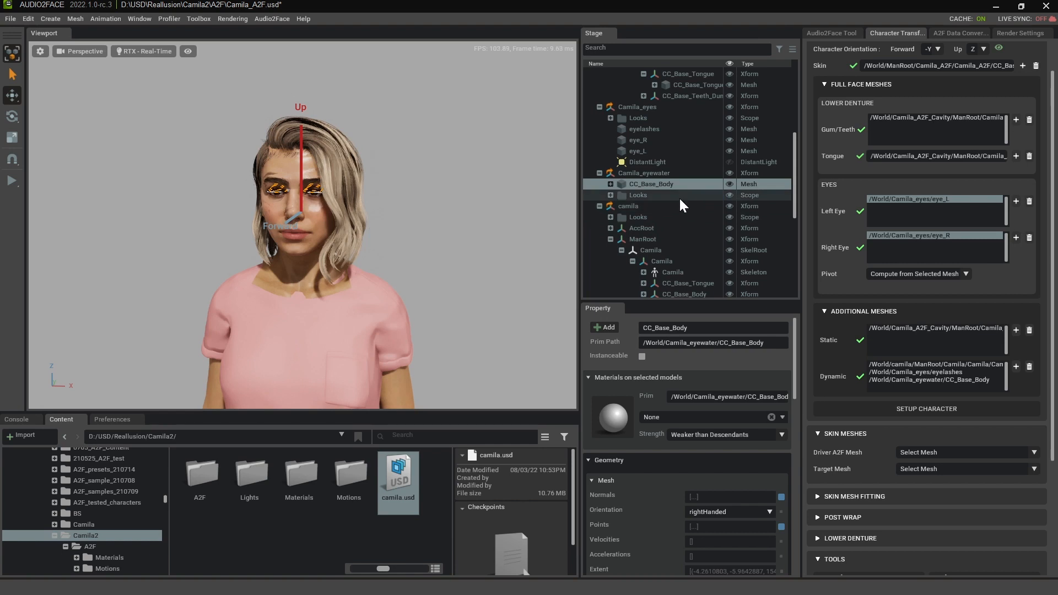
- Add the CC_Base_Eye mesh from the full camila character to the dynamic additional meshes
scroll(681, 202, "down", 2)
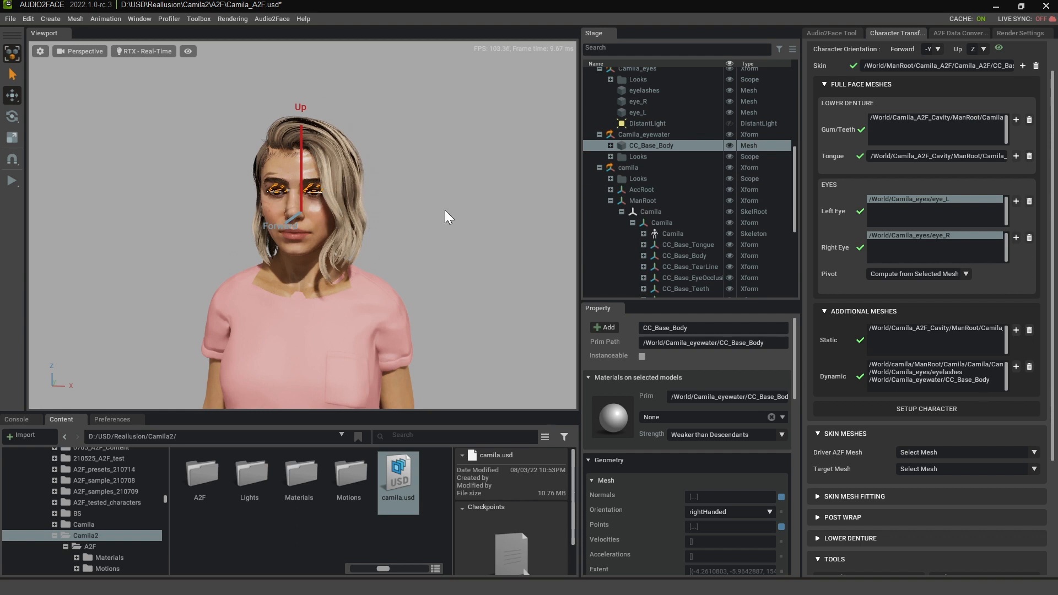
scroll(696, 191, "up", 10)
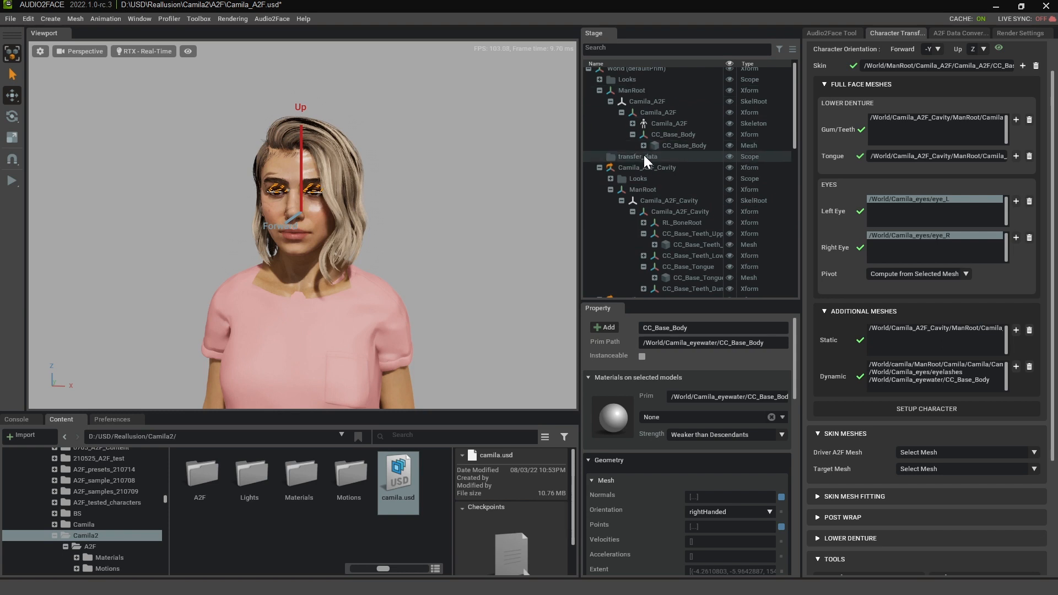
scroll(651, 140, "up", 1)
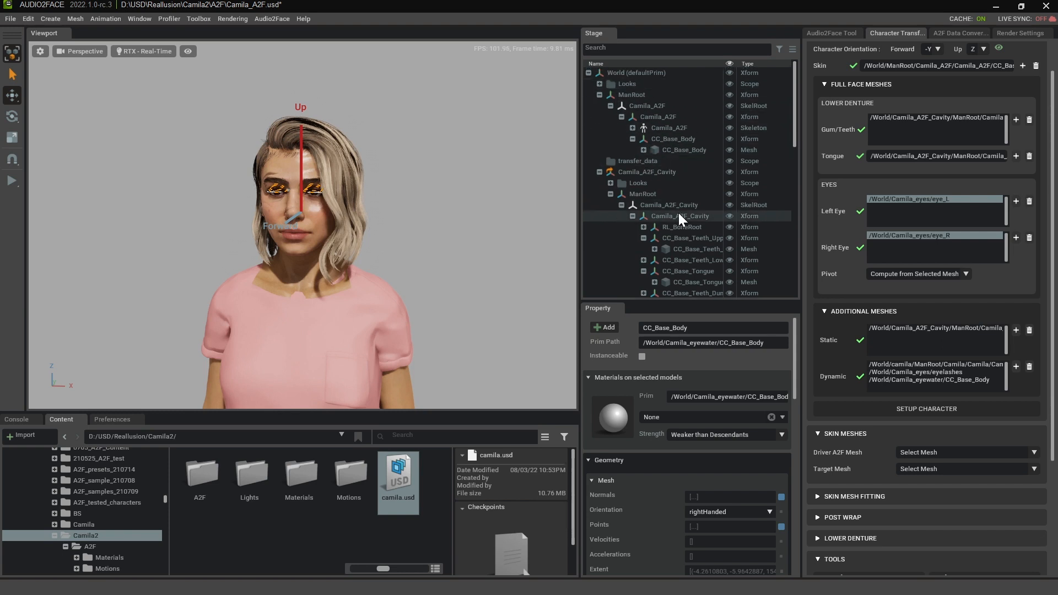
scroll(679, 213, "down", 3)
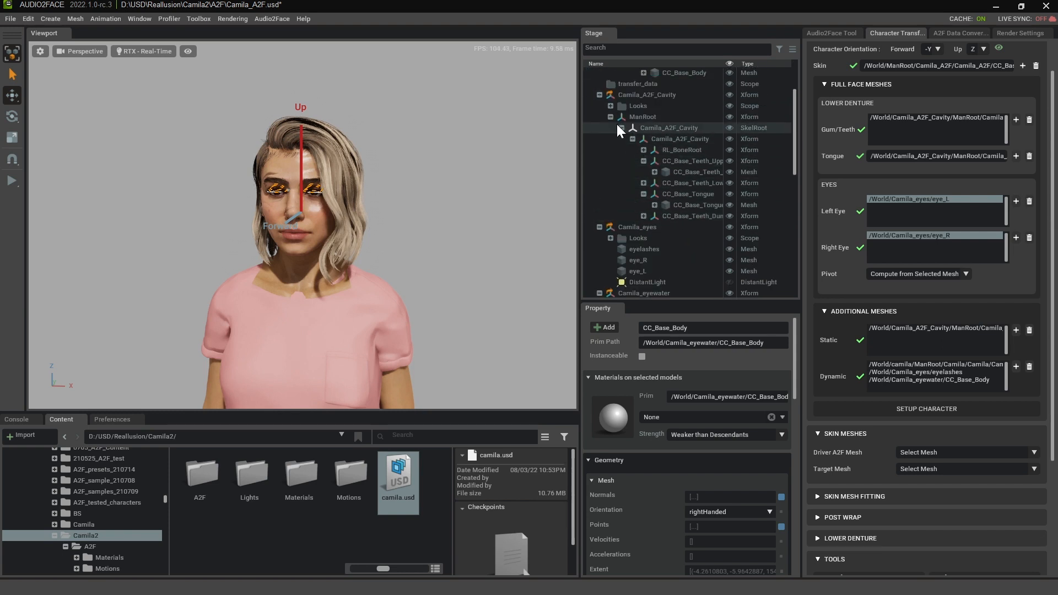
scroll(669, 243, "down", 3)
scroll(669, 238, "down", 7)
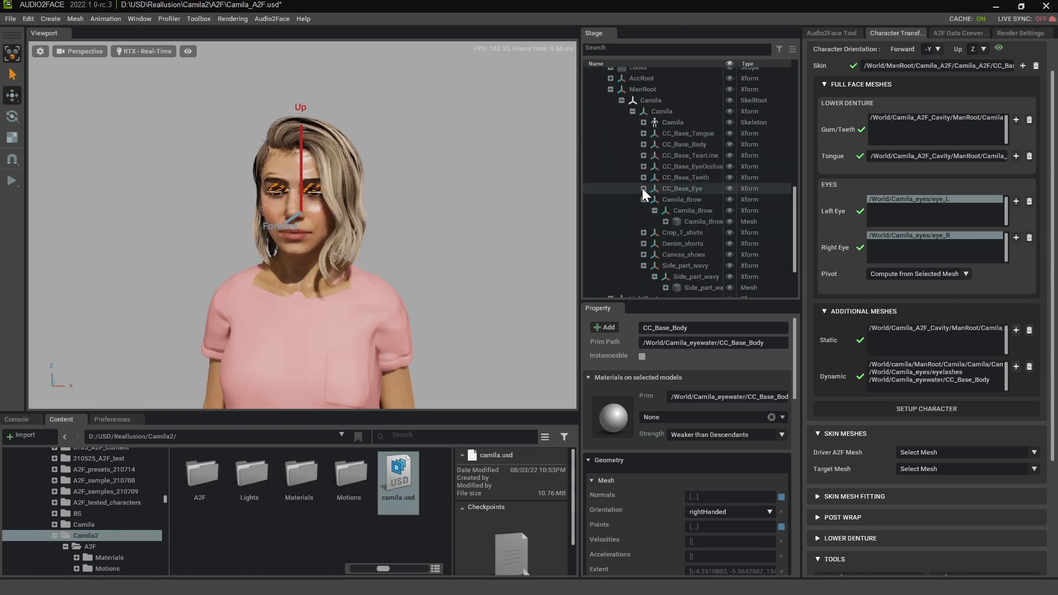
left_click(644, 188)
left_click(654, 199)
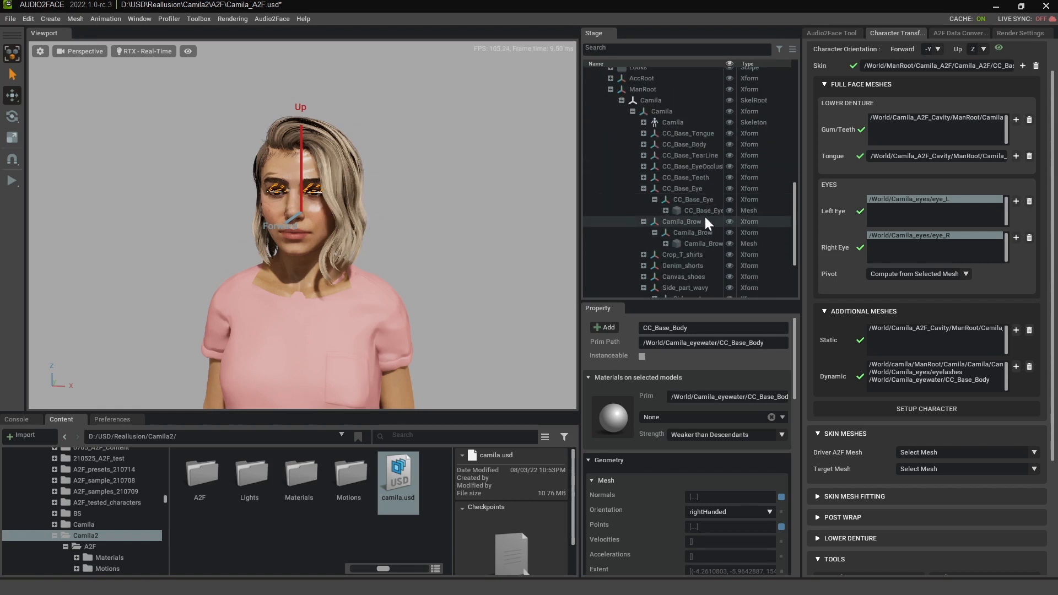
left_click(703, 212)
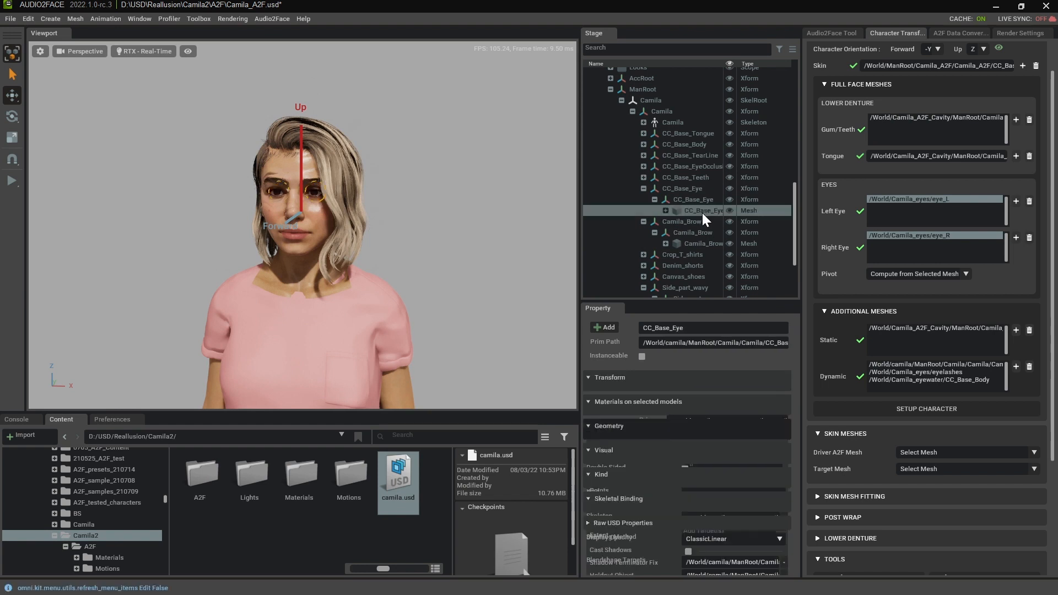
left_click(1017, 367)
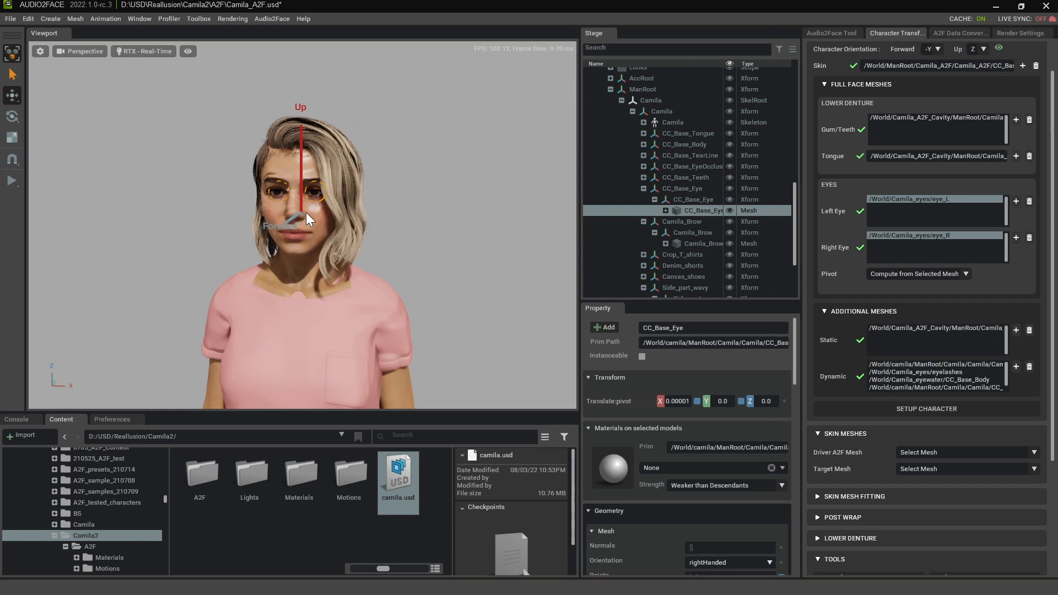
- Add the CC_Base_Teeth mesh from the full camila character to the dynamic additional meshes
left_click(642, 178)
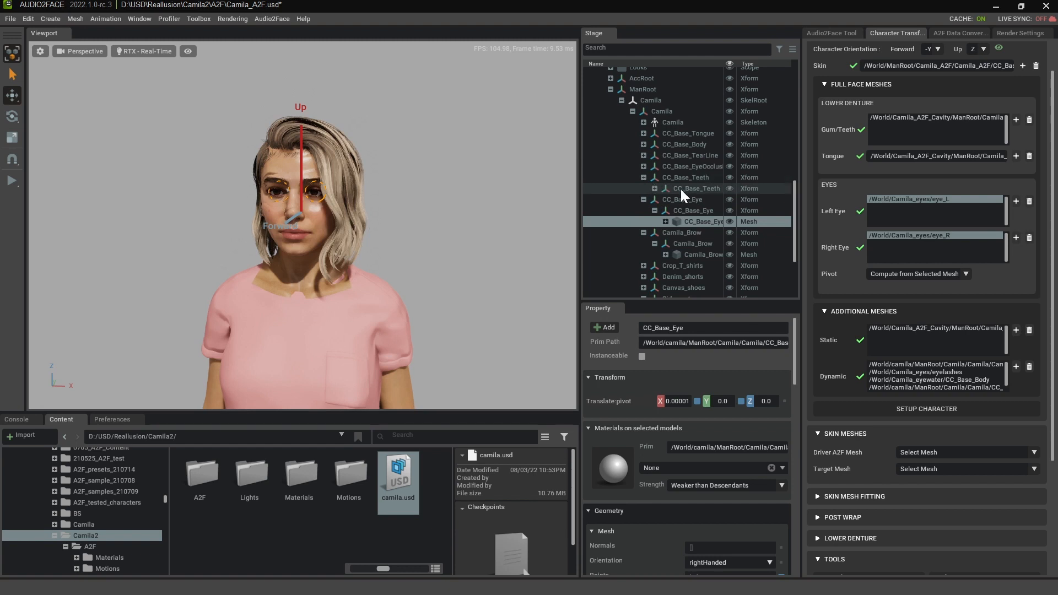
left_click(655, 188)
left_click(704, 200)
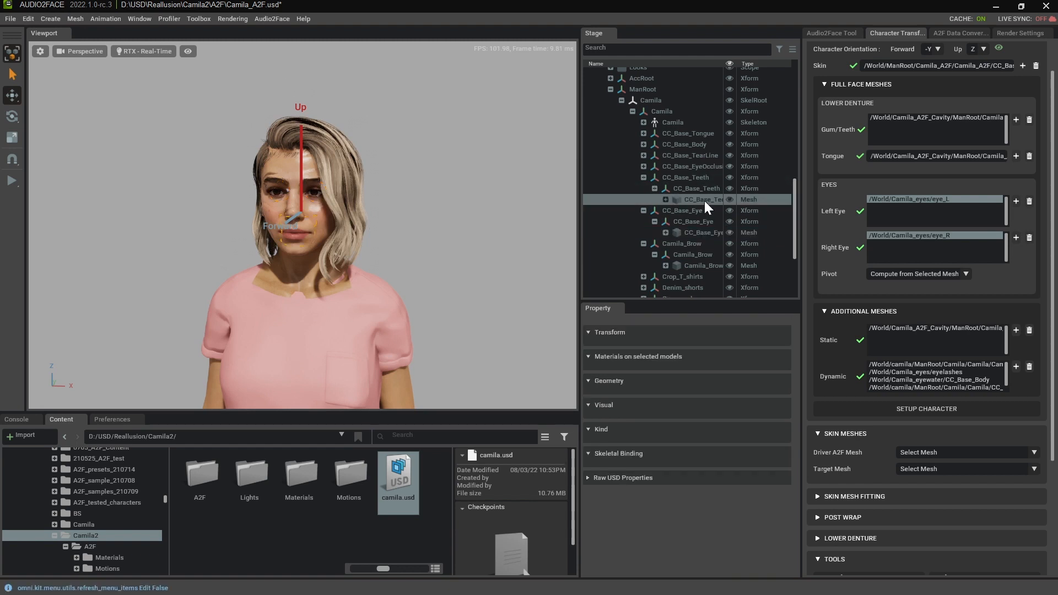
left_click(1016, 367)
- Add the CC_Base_Tongue mesh from the full camila character to the dynamic additional meshes
scroll(720, 238, "down", 2)
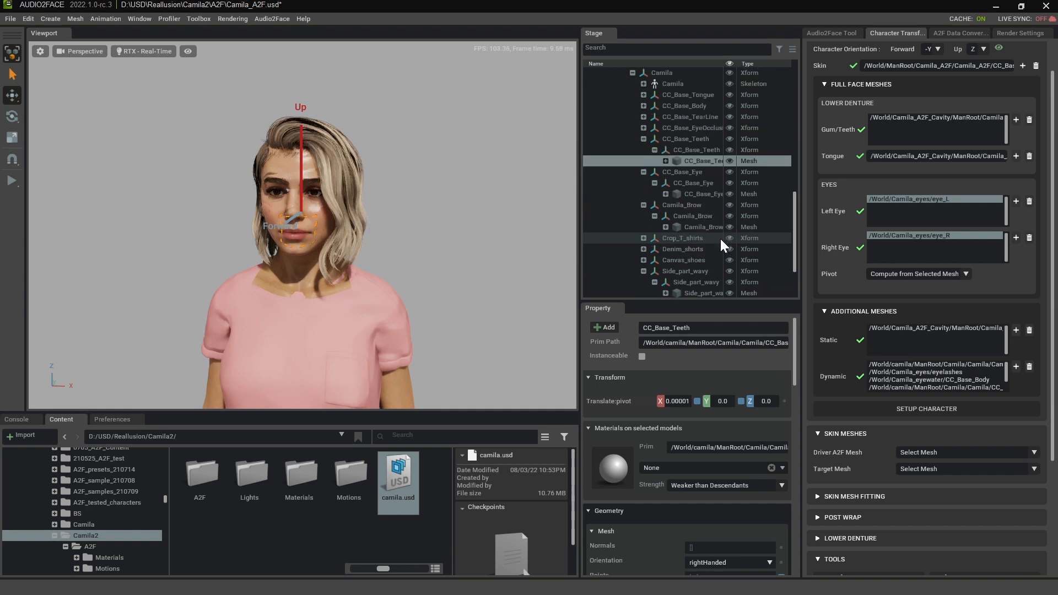
left_click(643, 95)
left_click(655, 106)
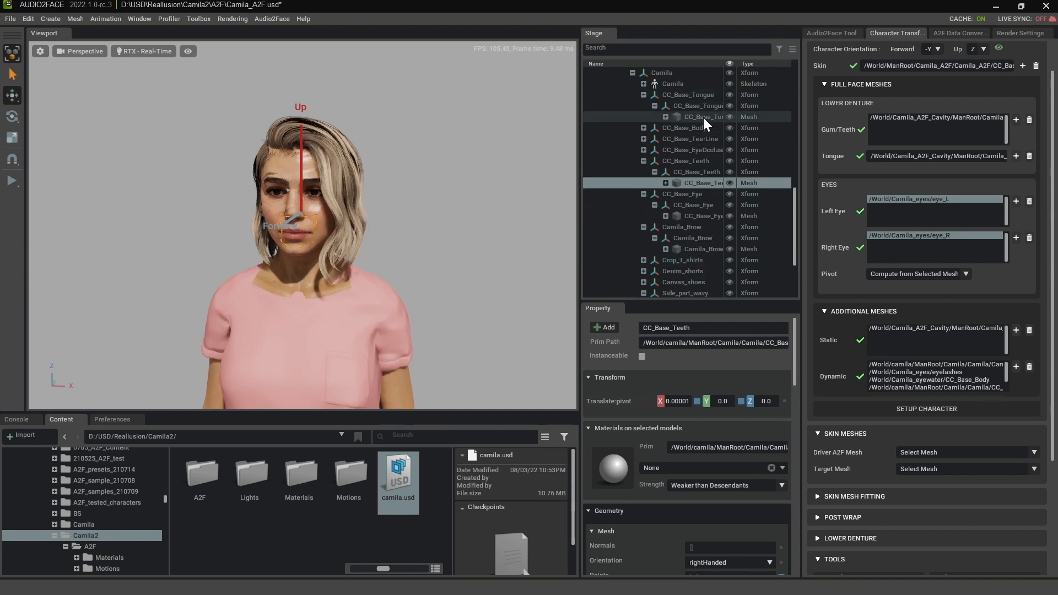
left_click(702, 117)
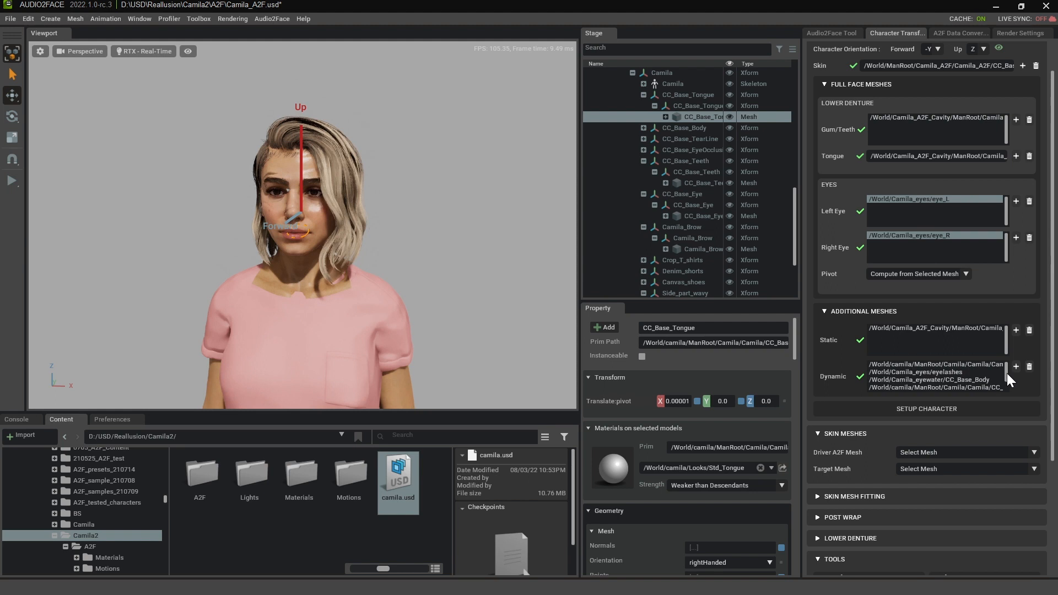
scroll(1007, 373, "down", 2)
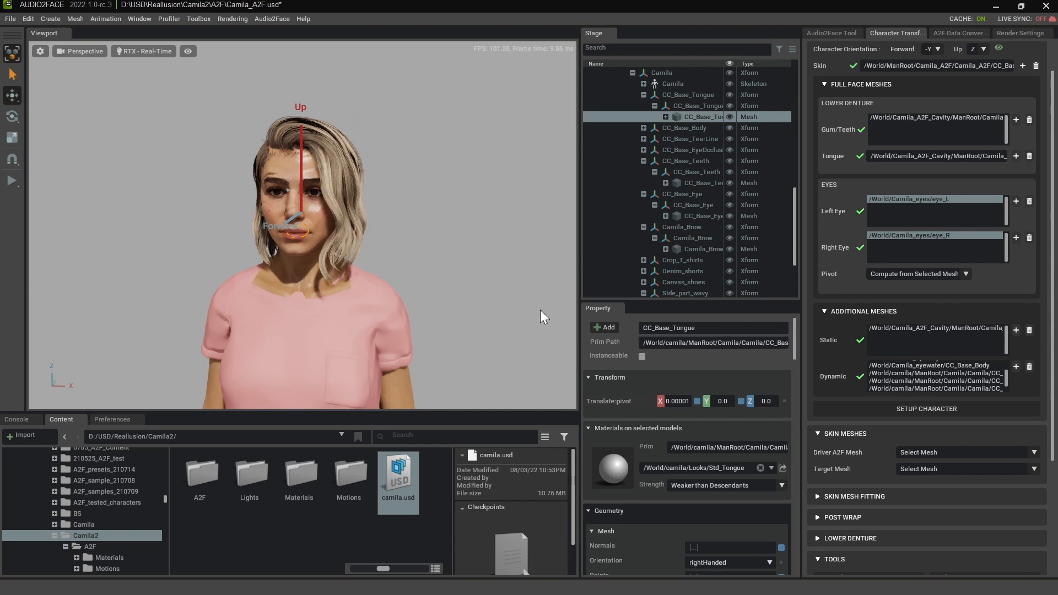
- Add the CC_Base_Body mesh from the full camila character to the dynamic additional meshes
left_click(406, 393)
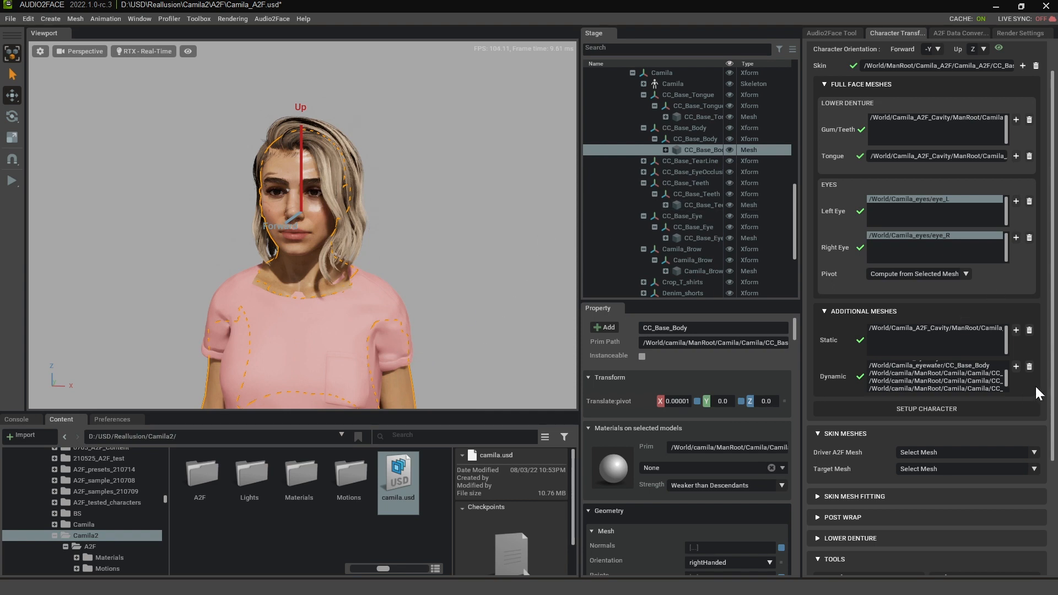
left_click(1016, 366)
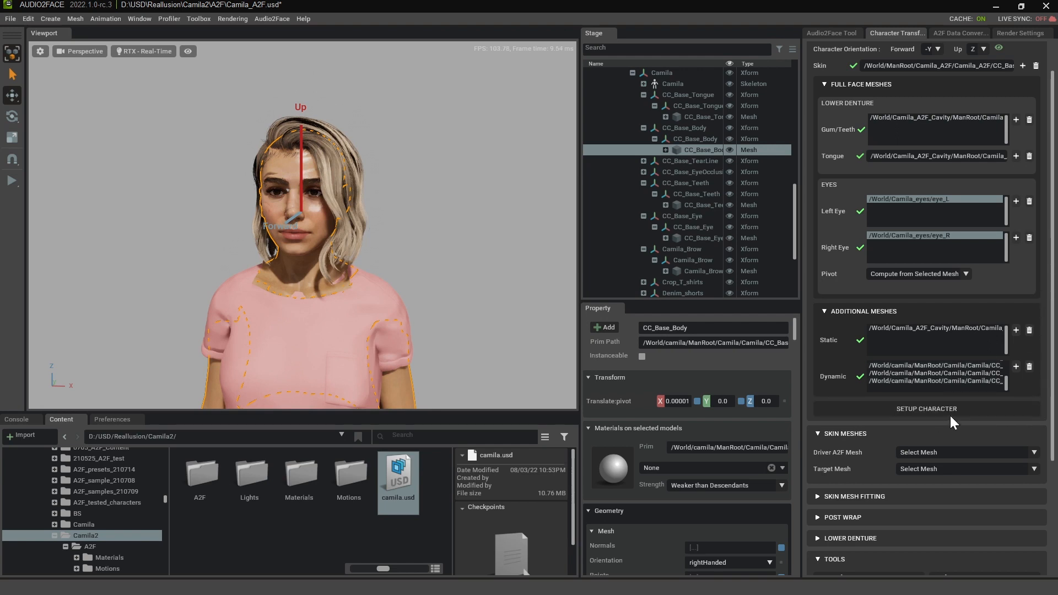
scroll(1036, 320, "up", 2)
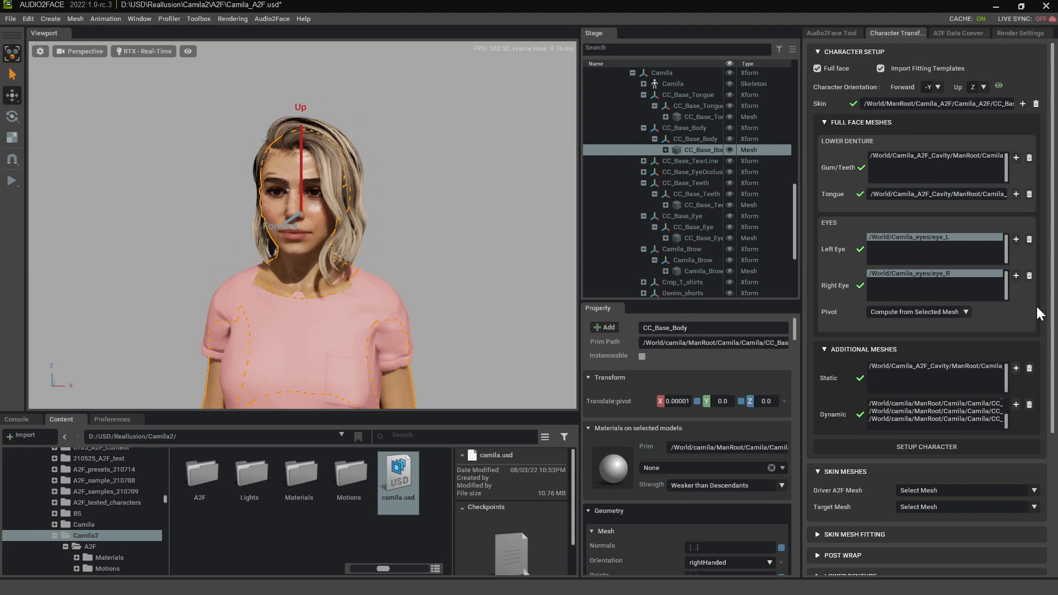
scroll(1037, 308, "down", 2)
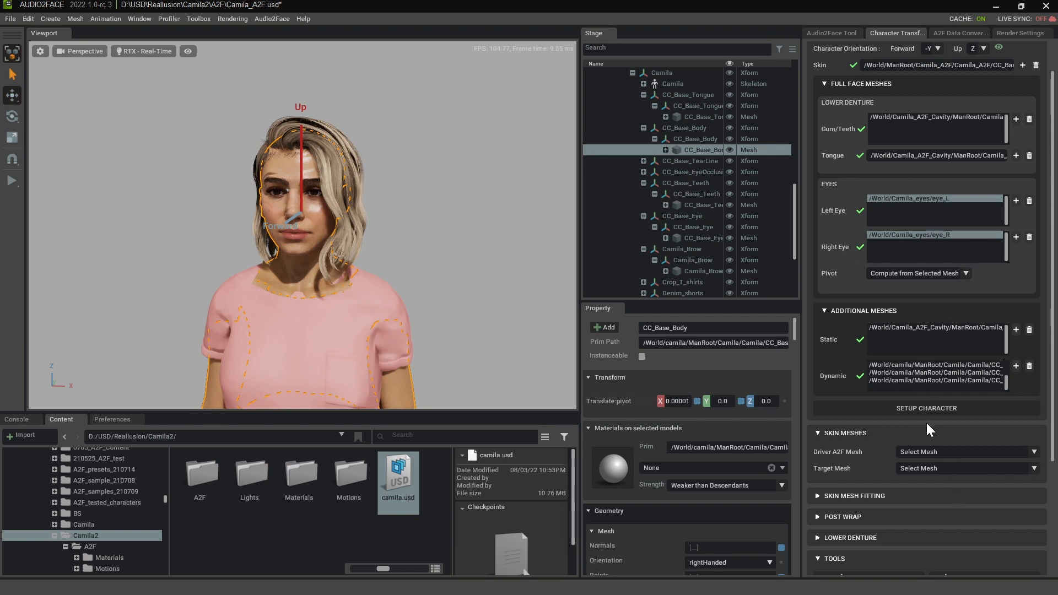
- Set up the character from the assigned skin, full face and additional meshes
left_click(936, 411)
left_click(944, 408)
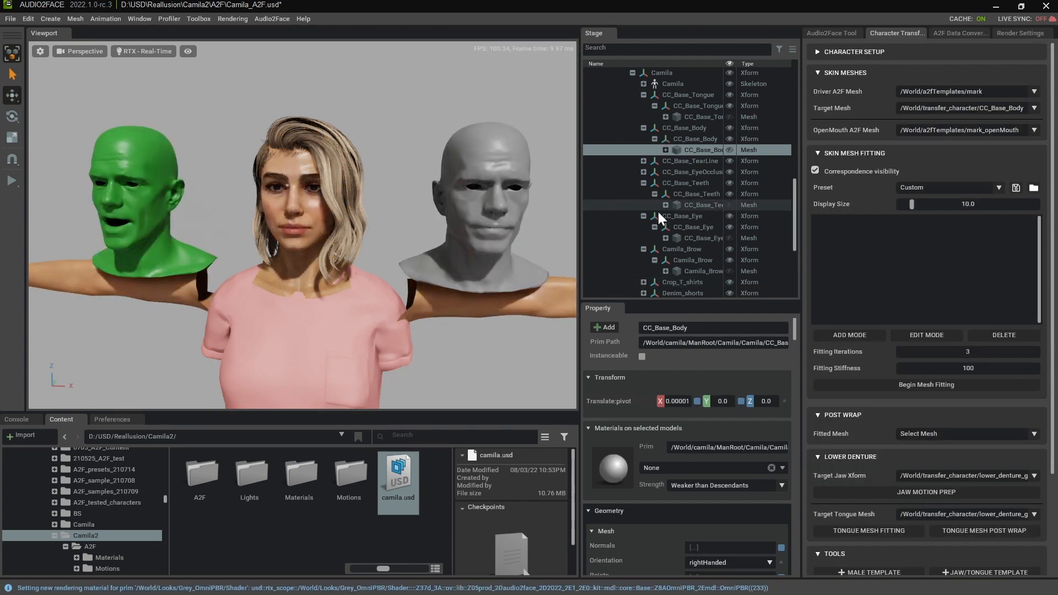
- Collapse the camila, Camila_eyes, Camila_A2F_Cavity and ManRoot hierarchies in the stage tree
scroll(654, 202, "up", 4)
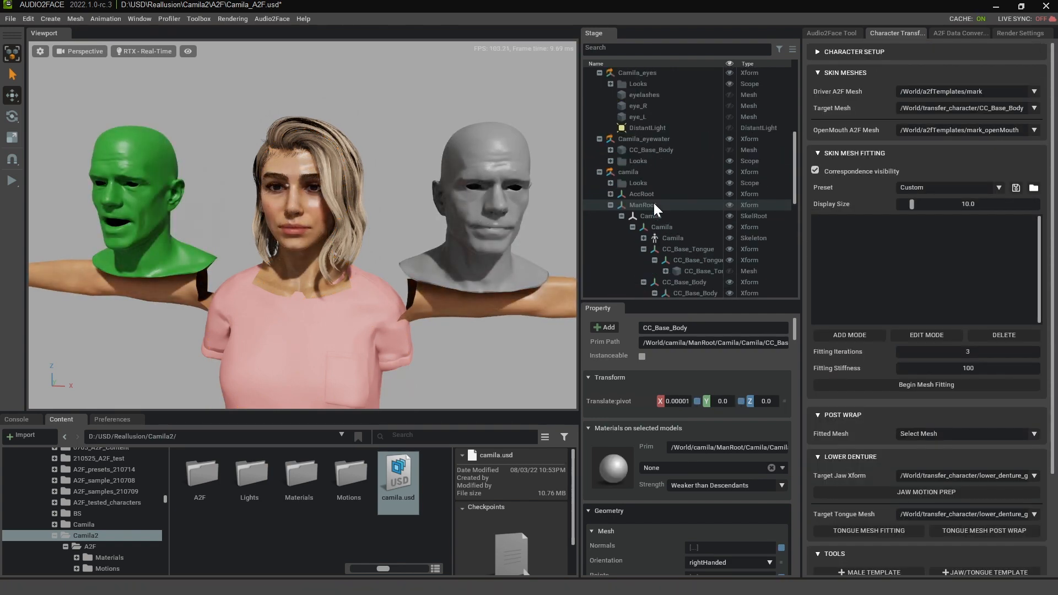
left_click(599, 172)
left_click(600, 135)
scroll(612, 165, "up", 4)
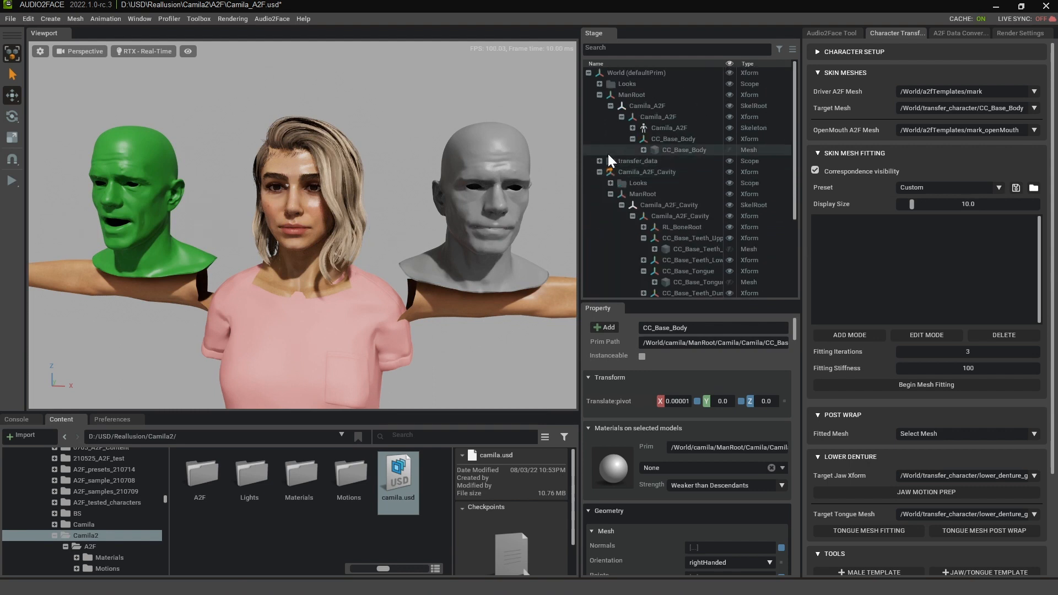
left_click(599, 172)
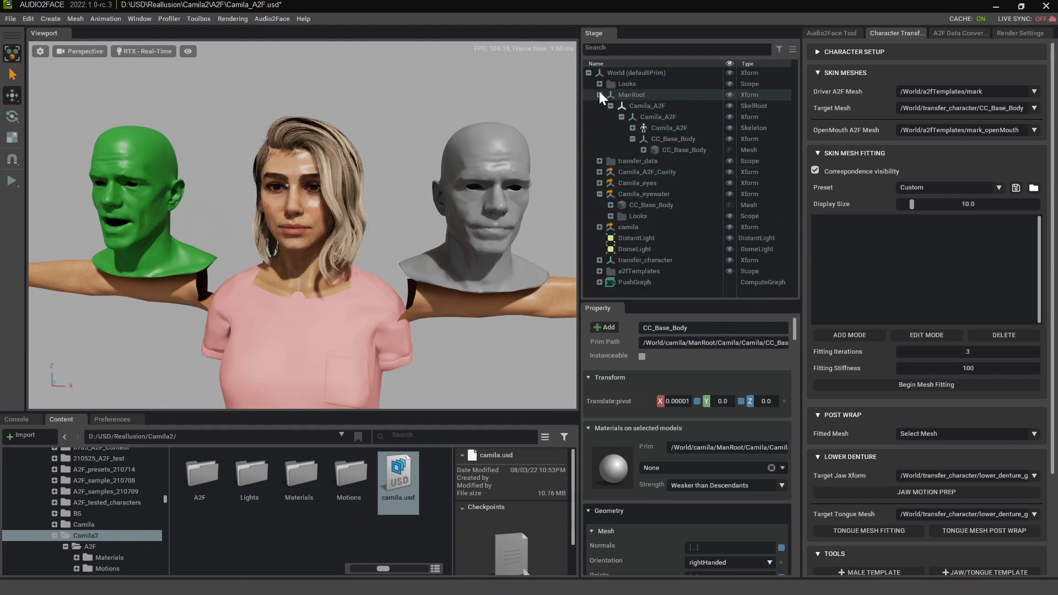
left_click(599, 92)
left_click(599, 95)
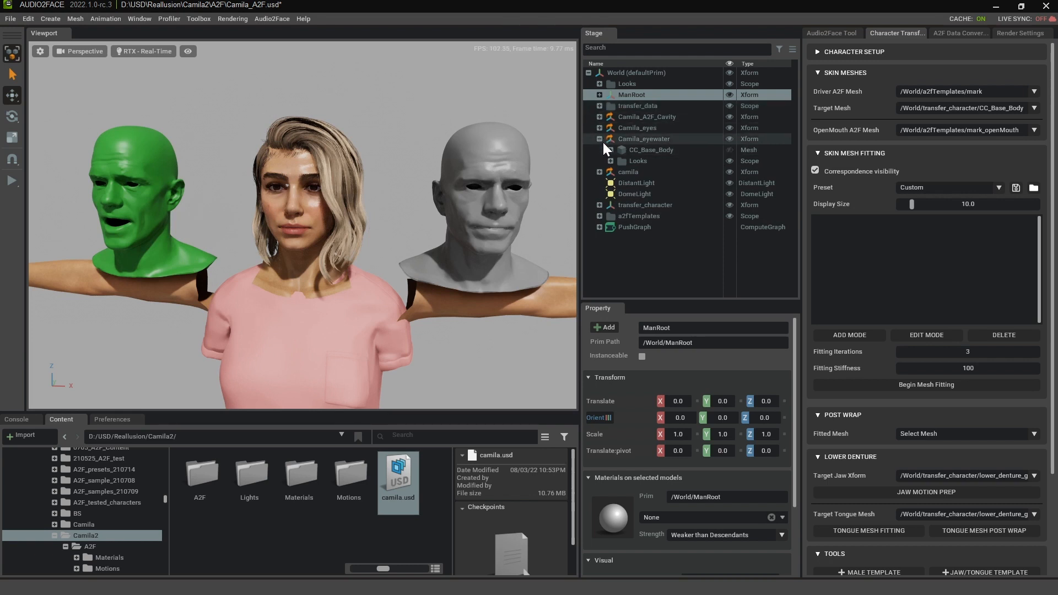
- Examine the CC_Base_Body, CC_Base_Body_01 and CC_Base_Tongue meshes in dynamic_grp under transfer_character's extra group
left_click(599, 205)
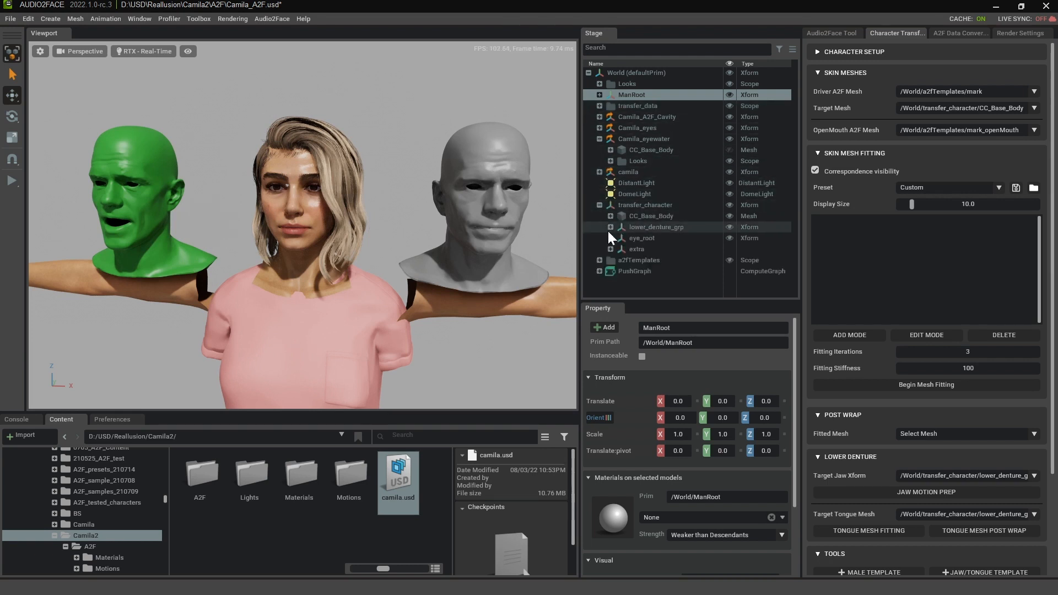
left_click(610, 249)
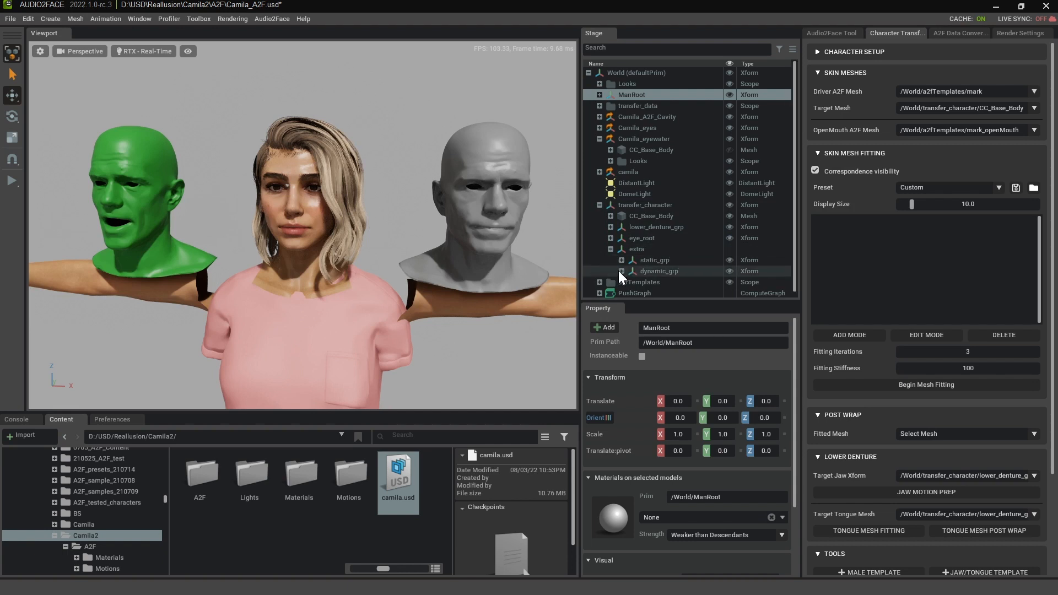
left_click(622, 271)
scroll(728, 228, "down", 3)
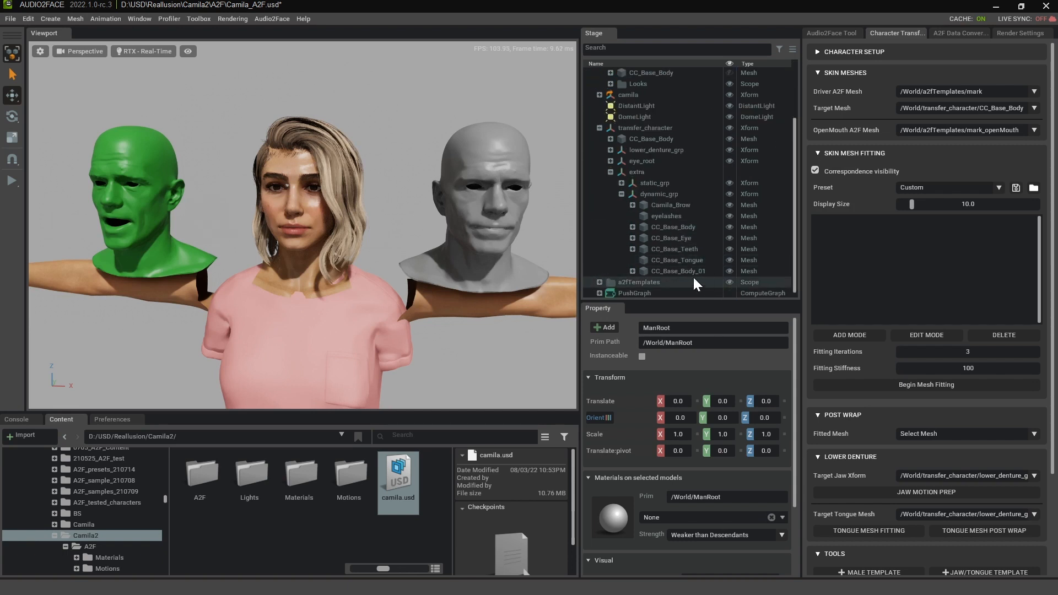
left_click(678, 228)
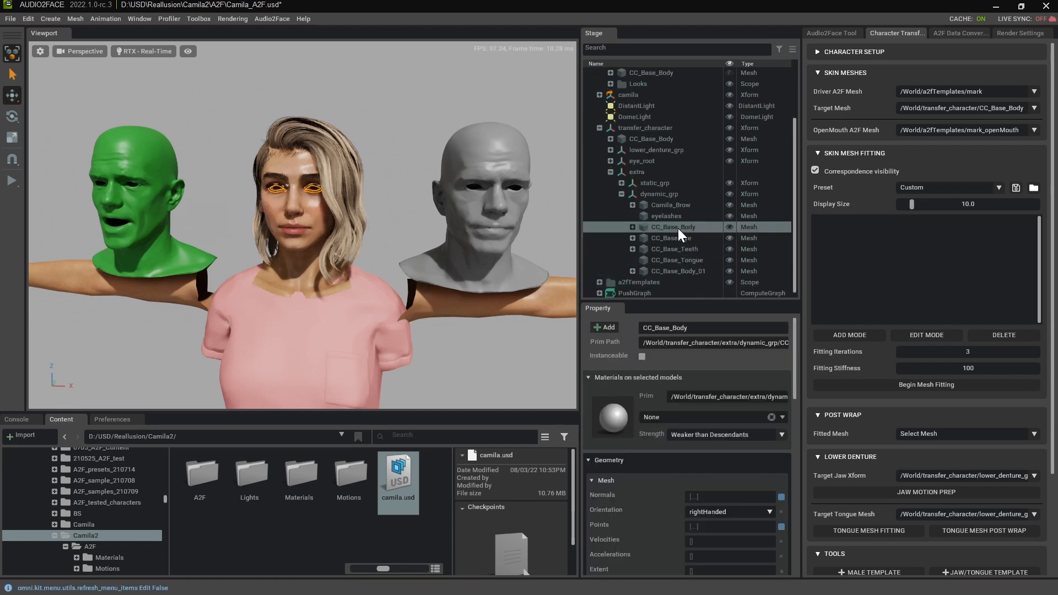
left_click(692, 270)
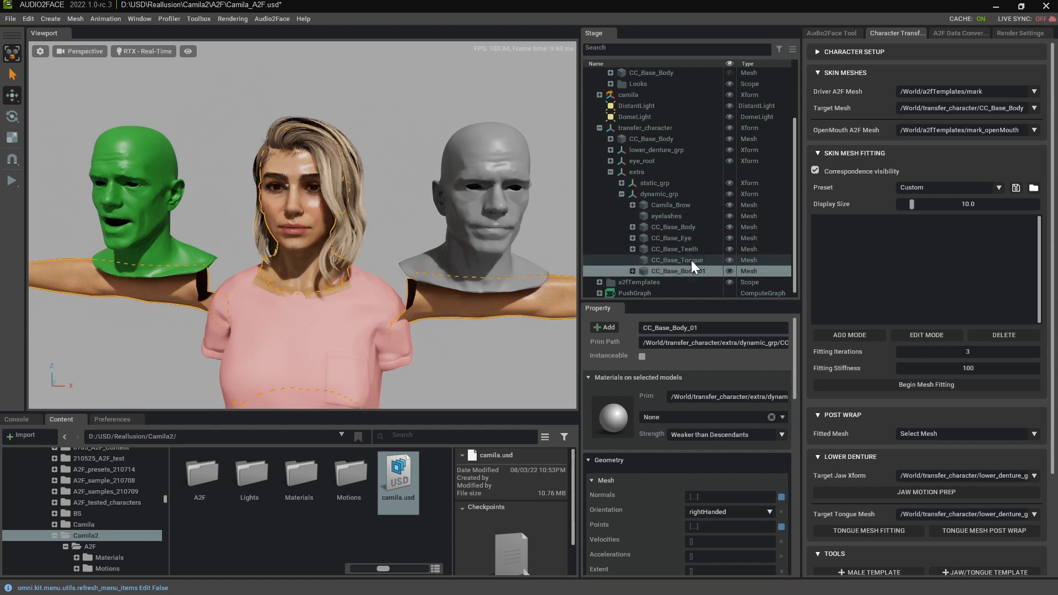
left_click(691, 261)
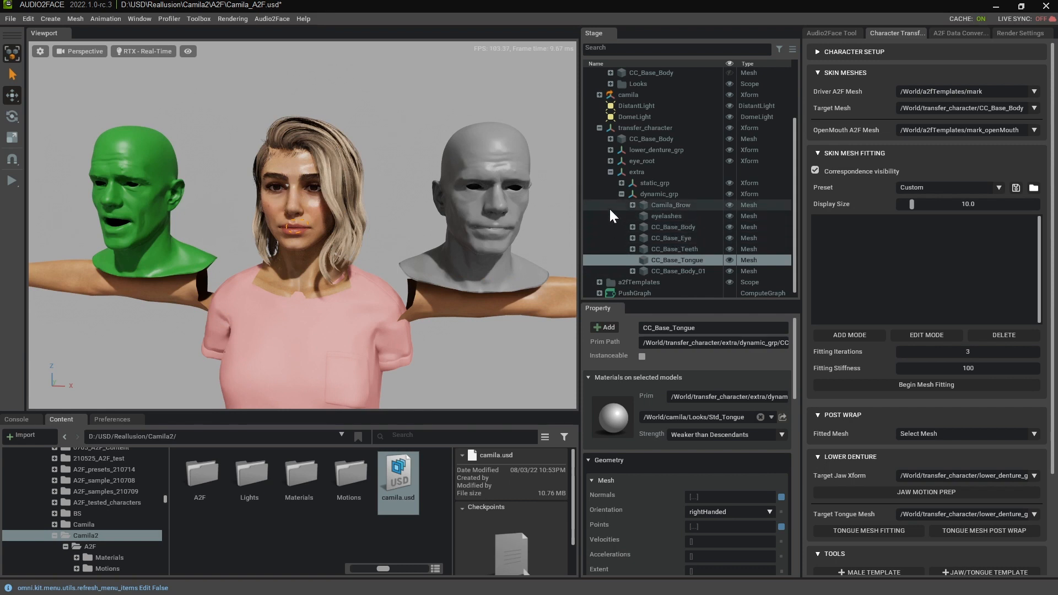
left_click(621, 194)
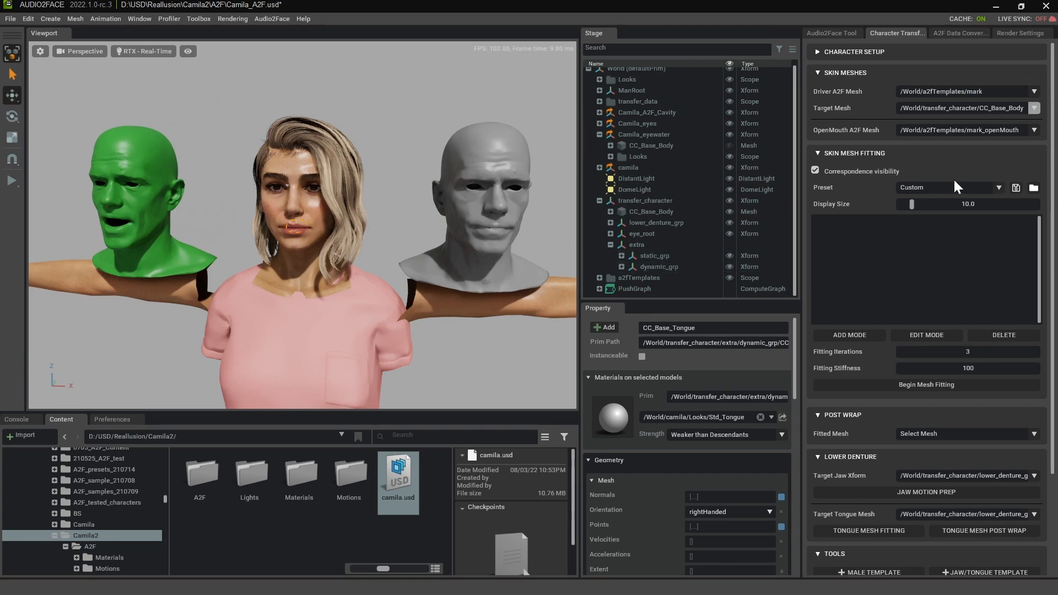
scroll(973, 302, "down", 2)
left_click(973, 304)
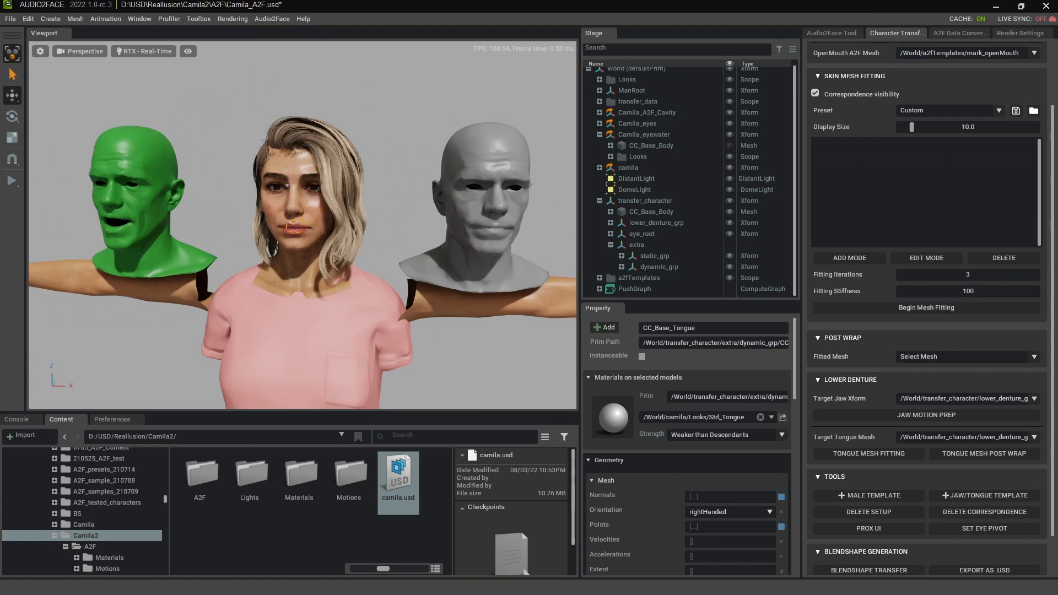